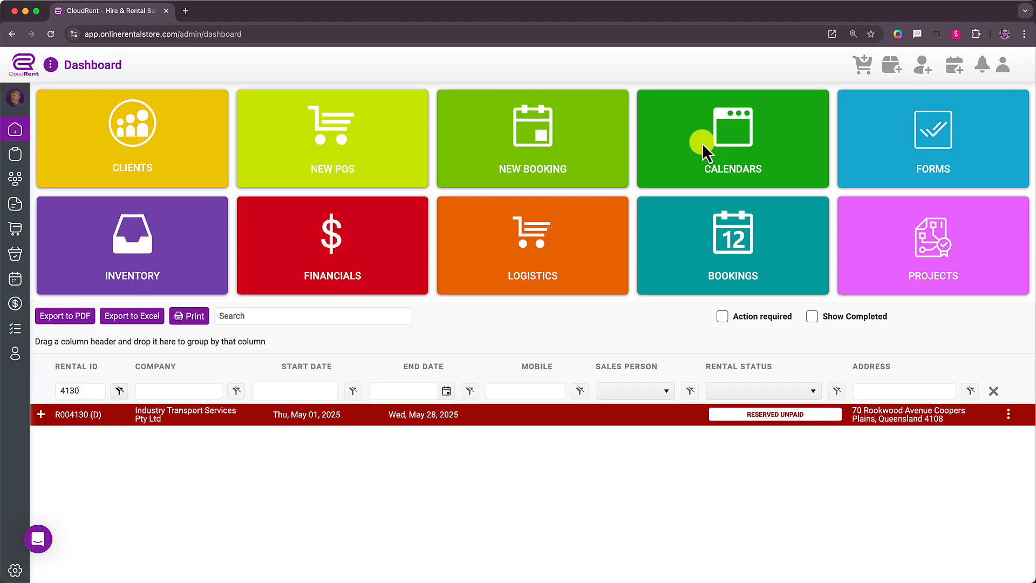
Create a new rental booking and assign the existing client Joe's Hire to it
{"action": "left_click", "coordinate": [542, 140]}
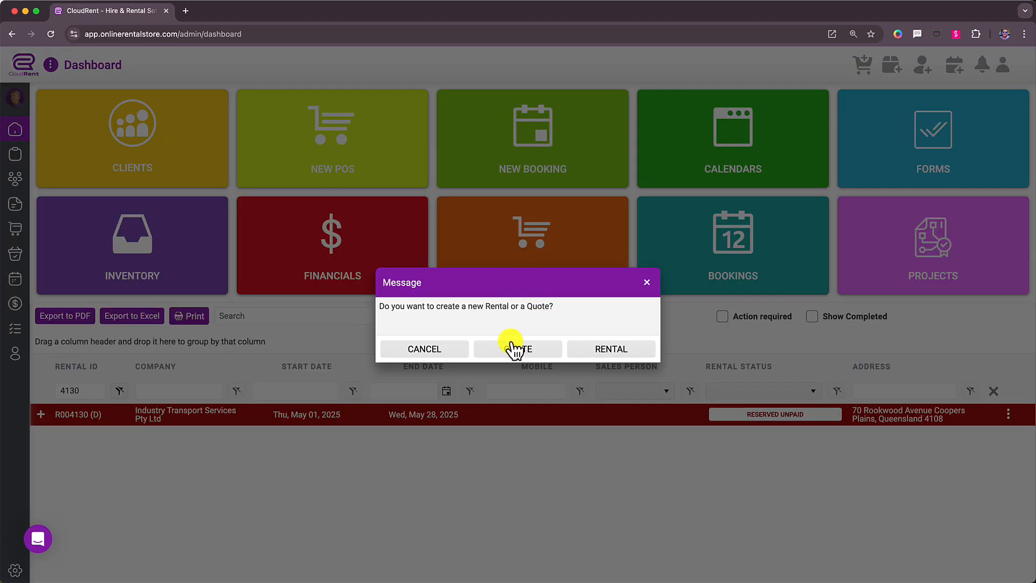
{"action": "left_click", "coordinate": [615, 350]}
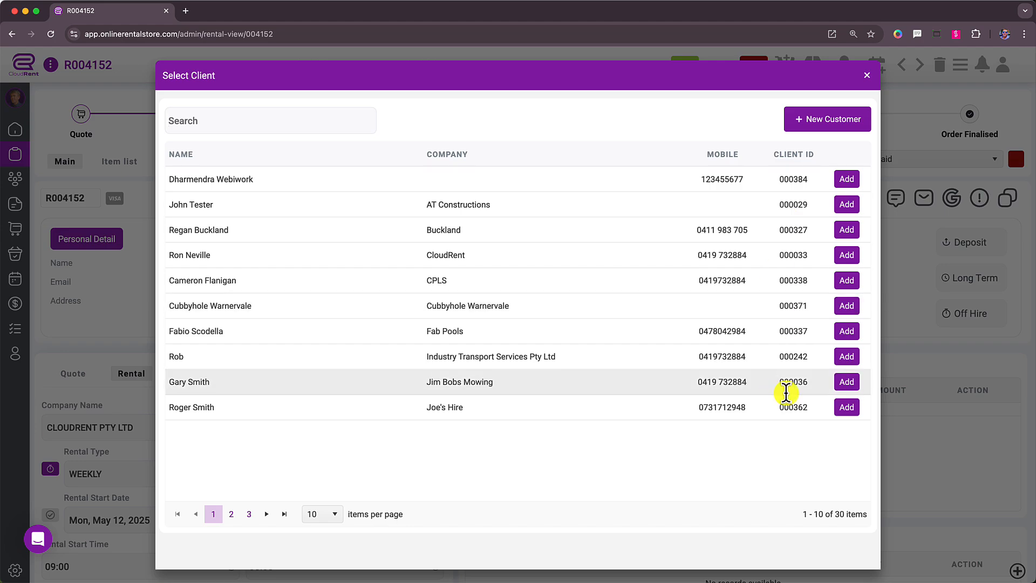
{"action": "left_click", "coordinate": [257, 124]}
{"action": "left_click", "coordinate": [847, 407]}
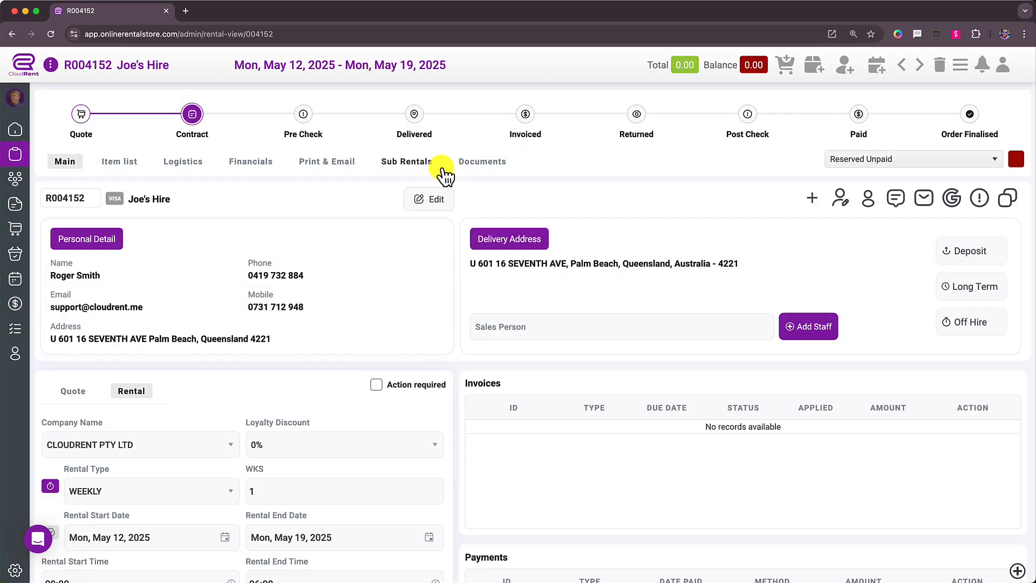
Set the rental type to DAILY with a duration of 3 days and enter the purchase order number as the reference
{"action": "scroll", "coordinate": [415, 249], "scroll_direction": "down", "scroll_amount": 5}
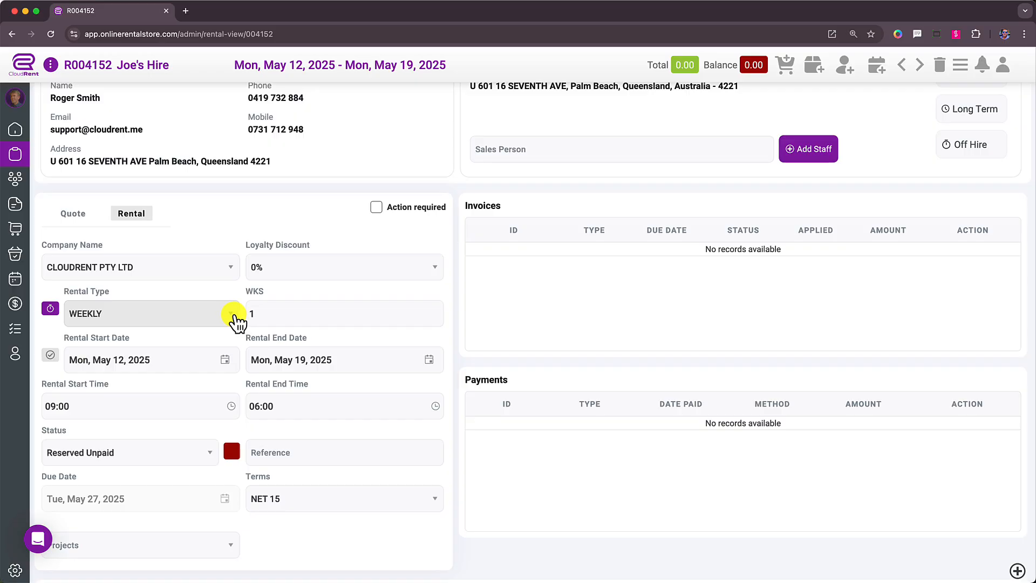
{"action": "left_click", "coordinate": [235, 321]}
{"action": "left_click", "coordinate": [141, 336]}
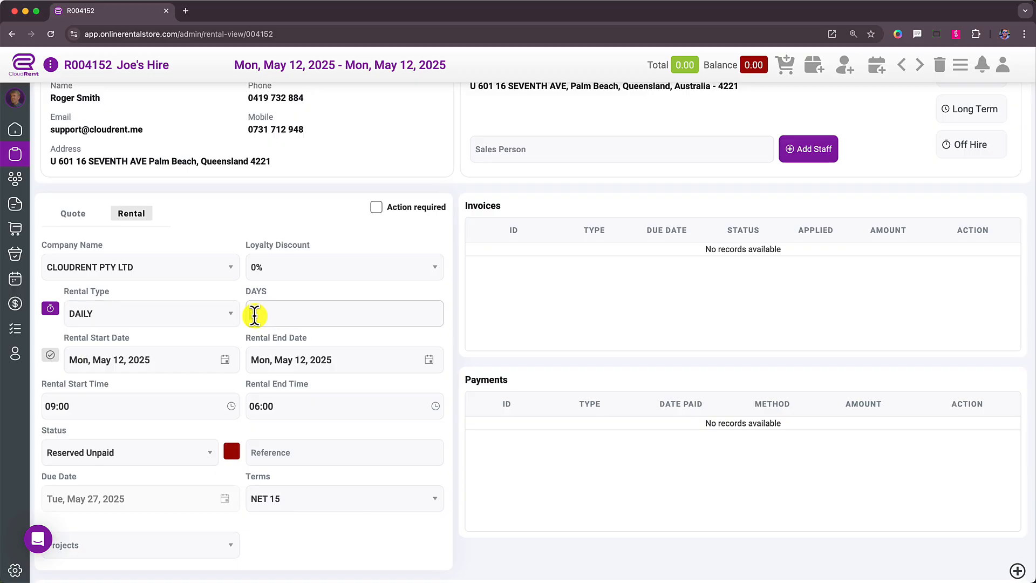
{"action": "double_click", "coordinate": [260, 313]}
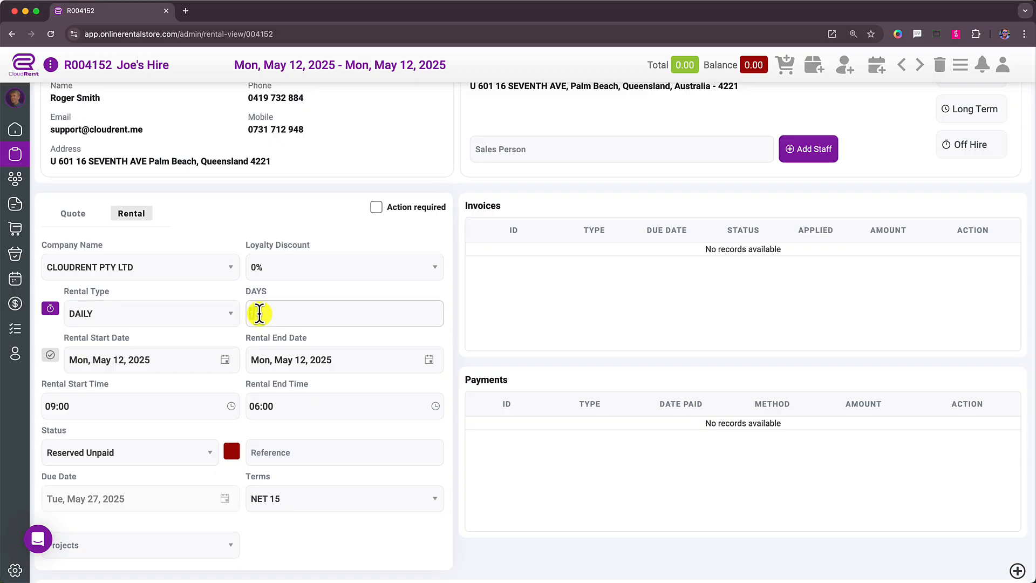
{"action": "left_click", "coordinate": [340, 294]}
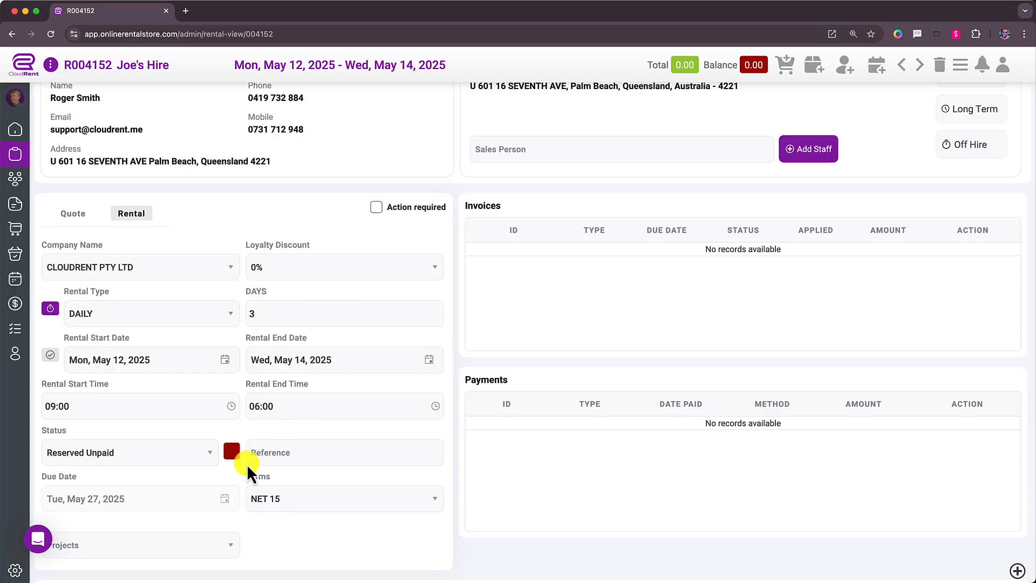
{"action": "left_click", "coordinate": [303, 453]}
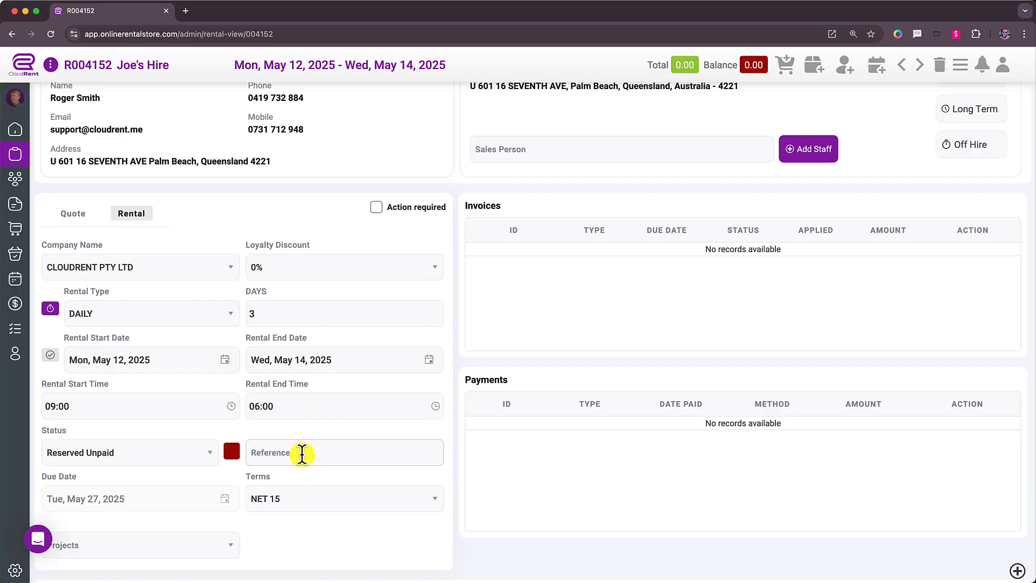
{"action": "type", "text": "PO4564356"}
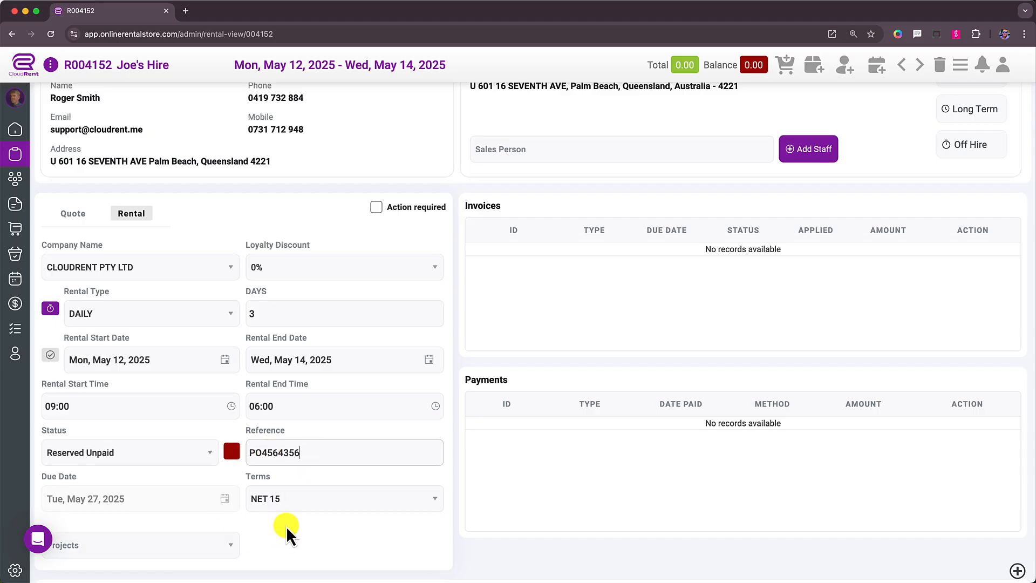
Filter the booking's available items by the EXCAVATORS category and add the Yanmar Excavator Vi012-2A, acknowledging its alert
{"action": "scroll", "coordinate": [234, 324], "scroll_direction": "up", "scroll_amount": 5}
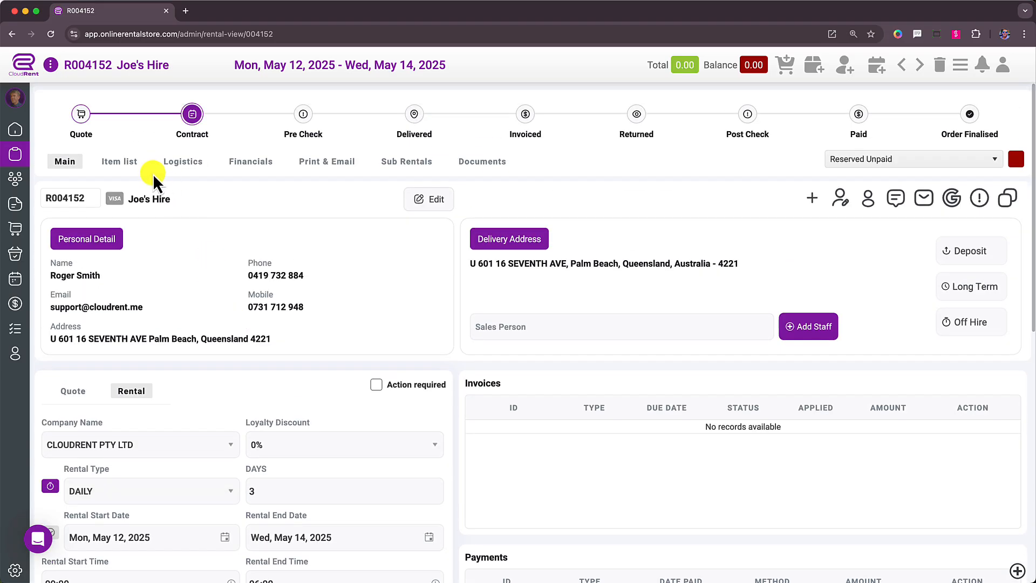
{"action": "left_click", "coordinate": [127, 166]}
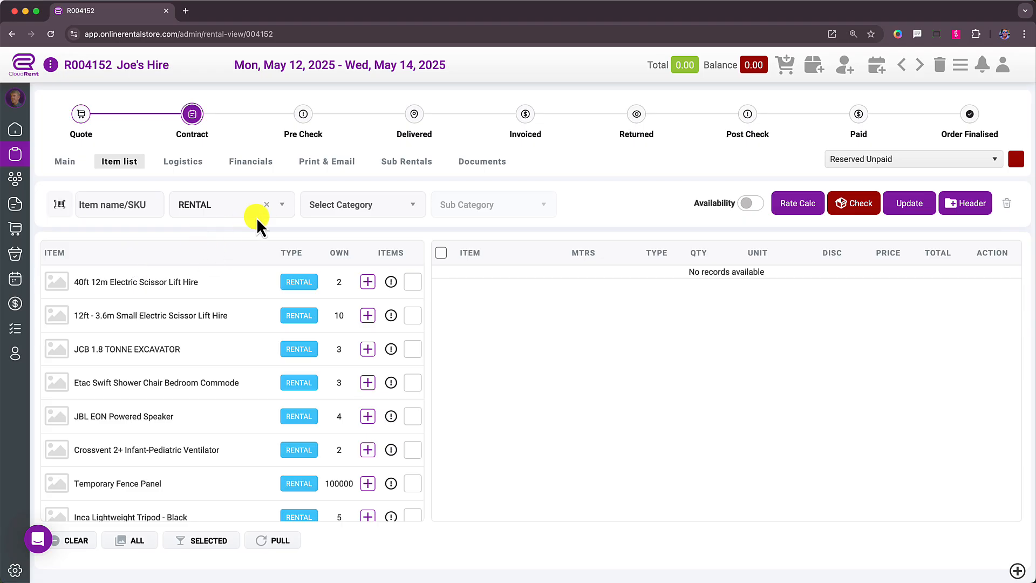
{"action": "left_click", "coordinate": [416, 212]}
{"action": "scroll", "coordinate": [385, 289], "scroll_direction": "down", "scroll_amount": 2}
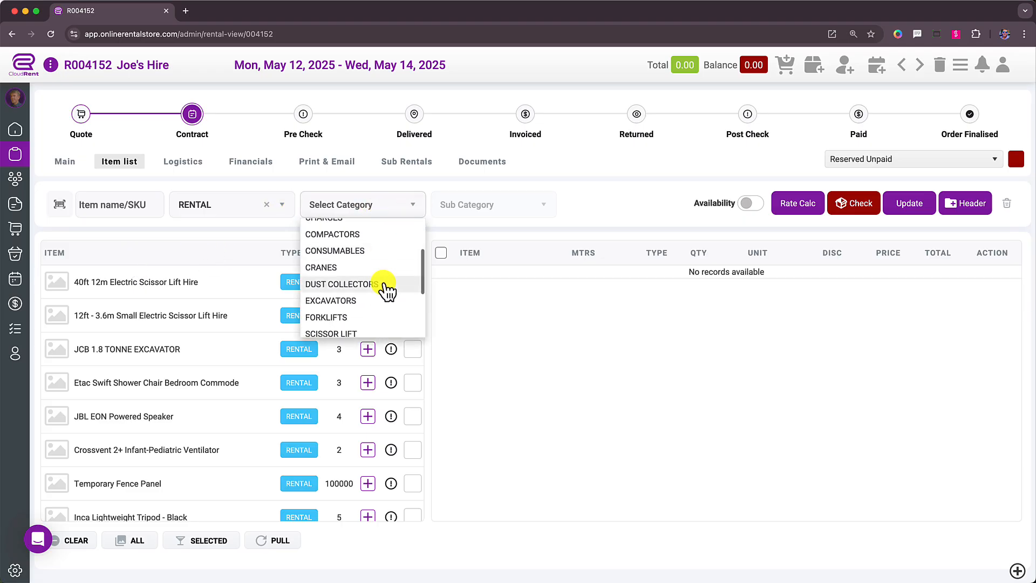
{"action": "left_click", "coordinate": [371, 300]}
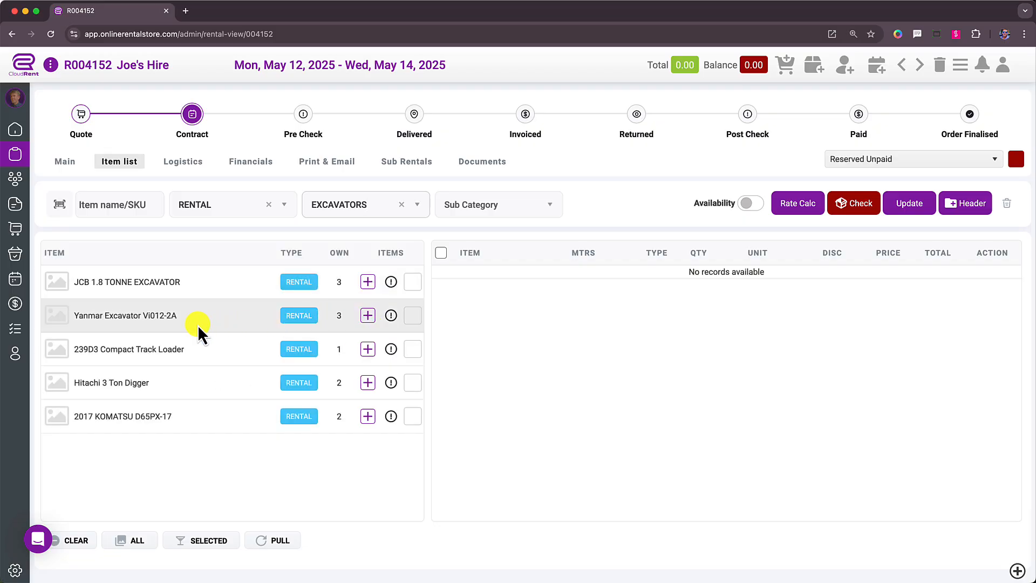
{"action": "left_click_drag", "start_coordinate": [197, 325], "coordinate": [678, 318]}
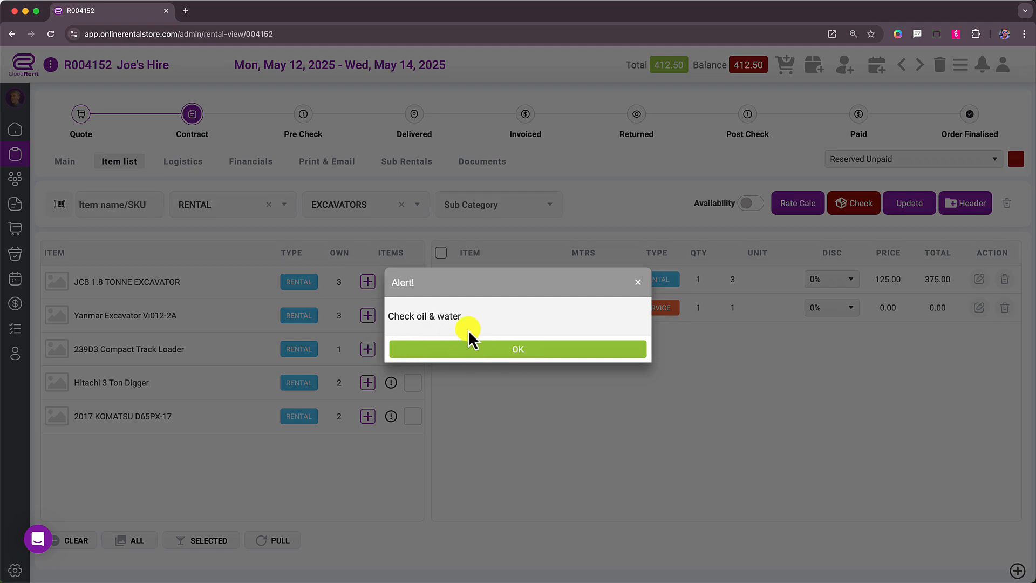
{"action": "left_click", "coordinate": [516, 352]}
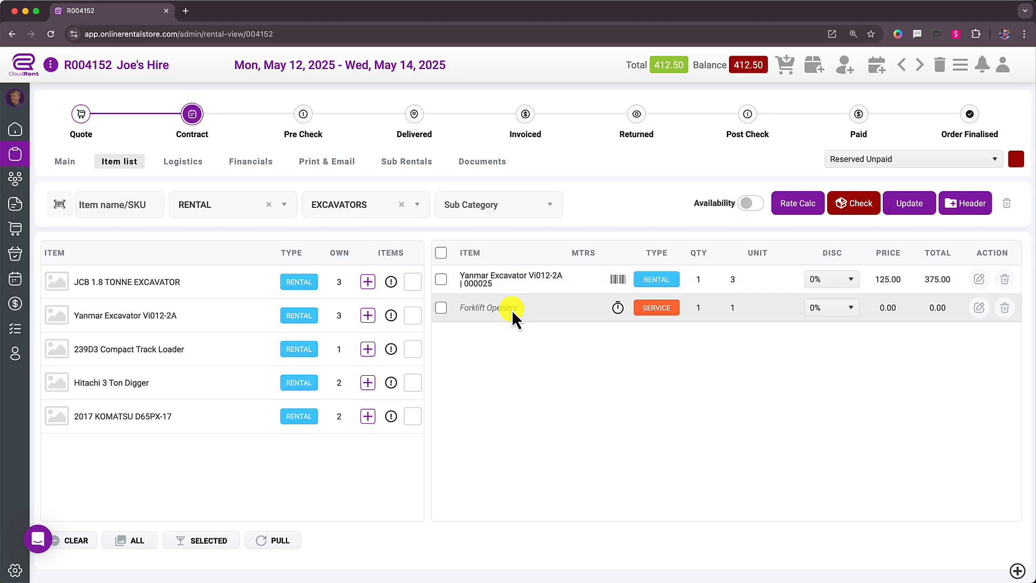
Set the Forklift Operator service line's price to 75 and its unit to 3
{"action": "left_click", "coordinate": [892, 311]}
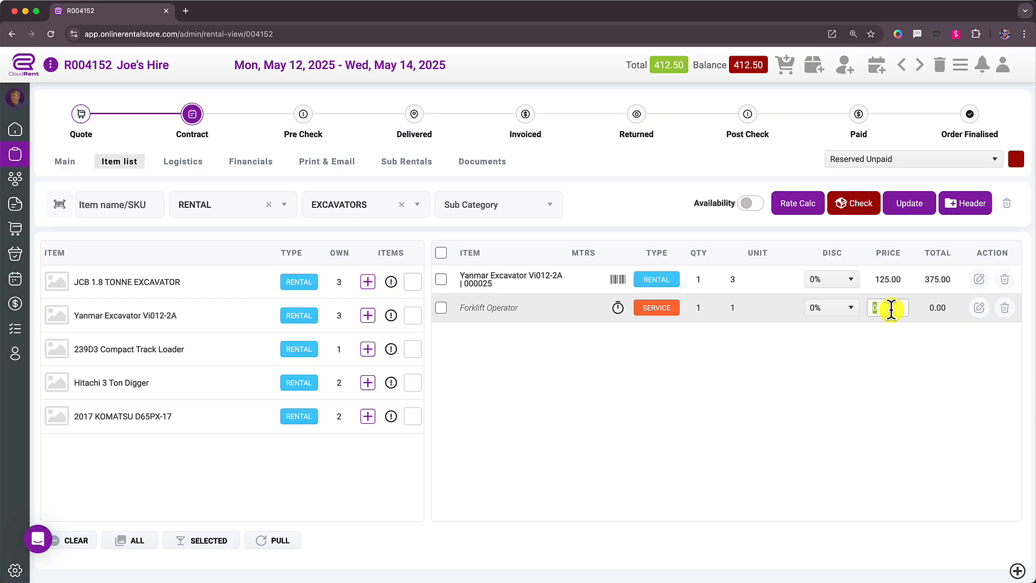
{"action": "type", "text": "75"}
{"action": "left_click", "coordinate": [700, 307]}
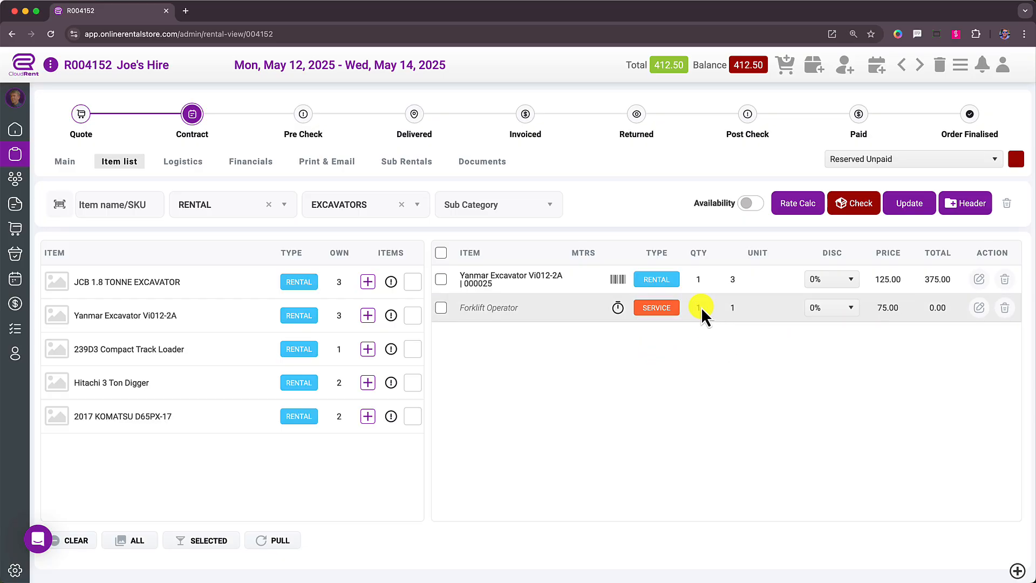
{"action": "left_click", "coordinate": [731, 308]}
{"action": "type", "text": "3"}
{"action": "left_click", "coordinate": [544, 308]}
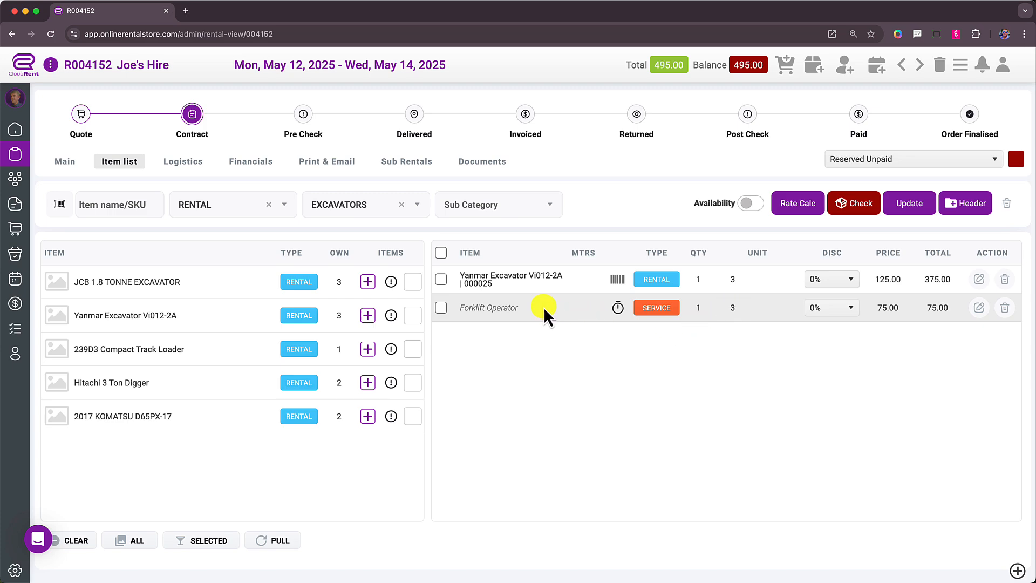
Rename the Forklift Operator service line as "Forklift Operator (3 hours)"
{"action": "left_click", "coordinate": [497, 309]}
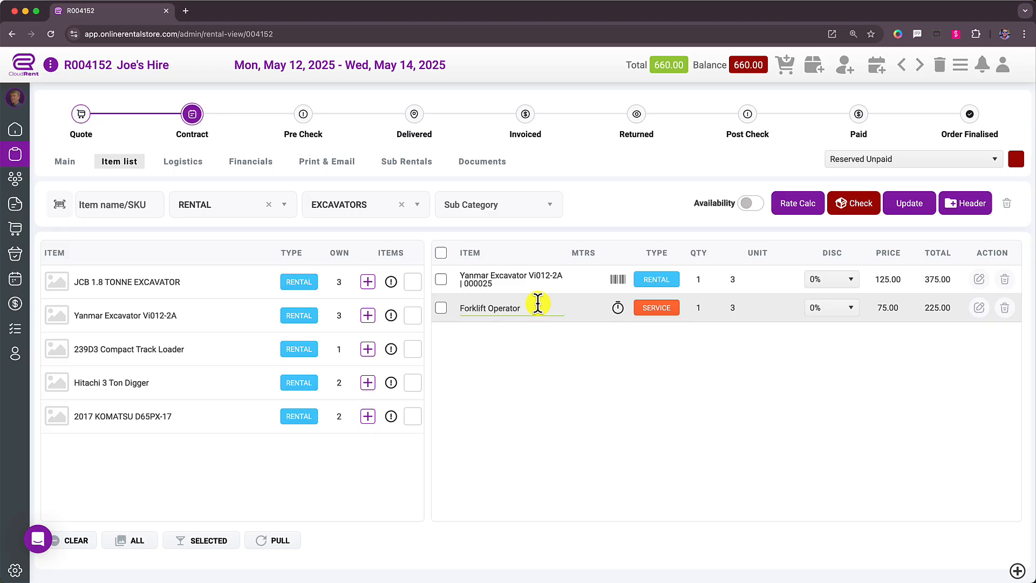
{"action": "type", "text": "(3 hours"}
{"action": "left_click", "coordinate": [885, 309]}
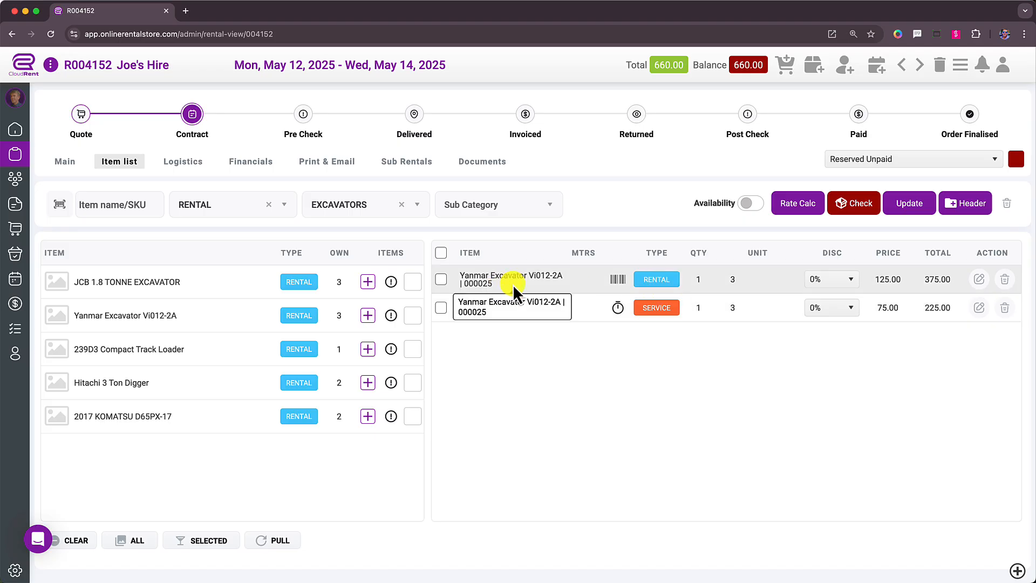
Assign asset number 74586462 to the Yanmar Excavator Vi012-2A line
{"action": "left_click", "coordinate": [617, 280]}
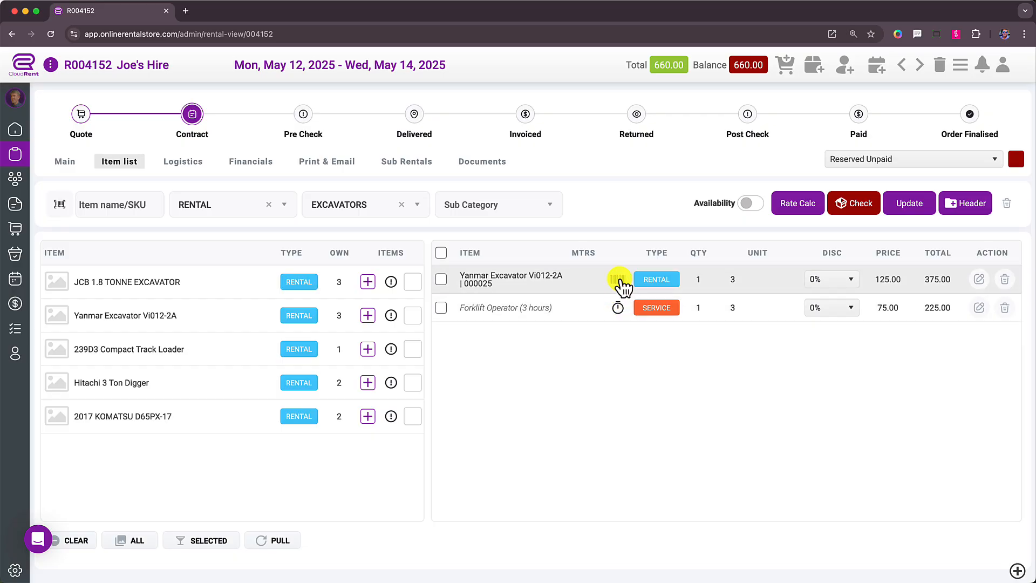
{"action": "left_click", "coordinate": [618, 279]}
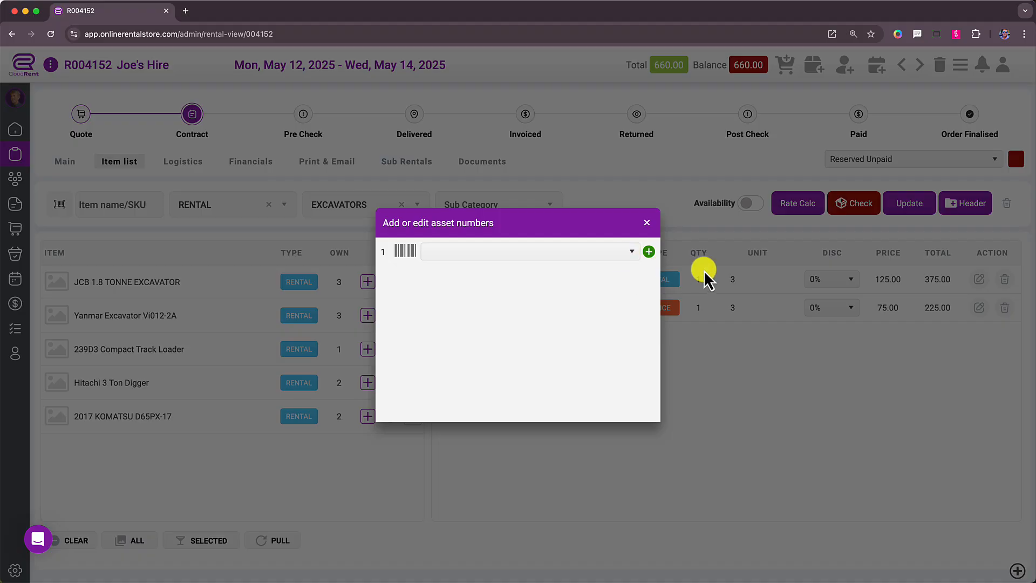
{"action": "left_click", "coordinate": [633, 255]}
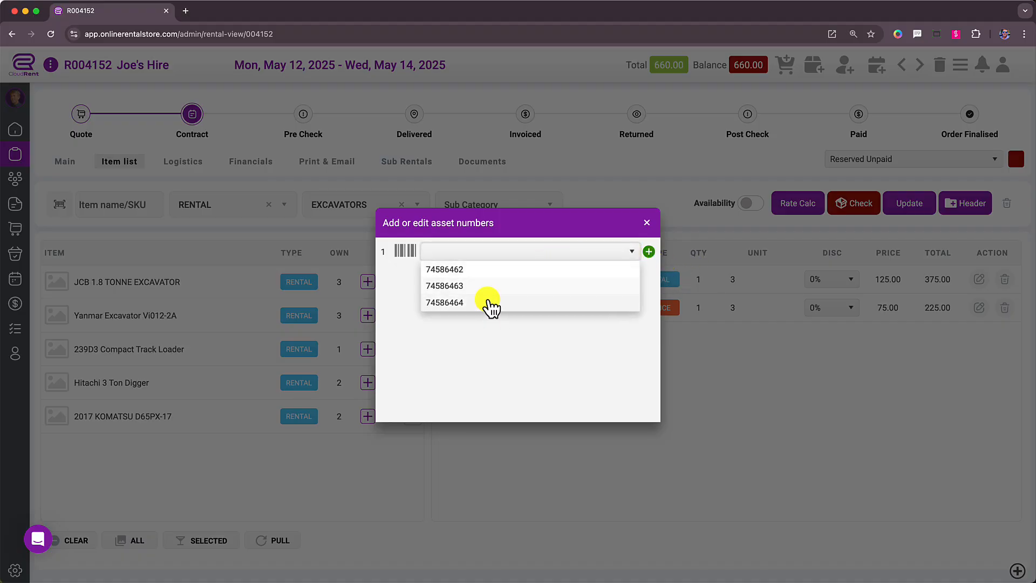
{"action": "left_click", "coordinate": [488, 271]}
{"action": "left_click", "coordinate": [650, 253]}
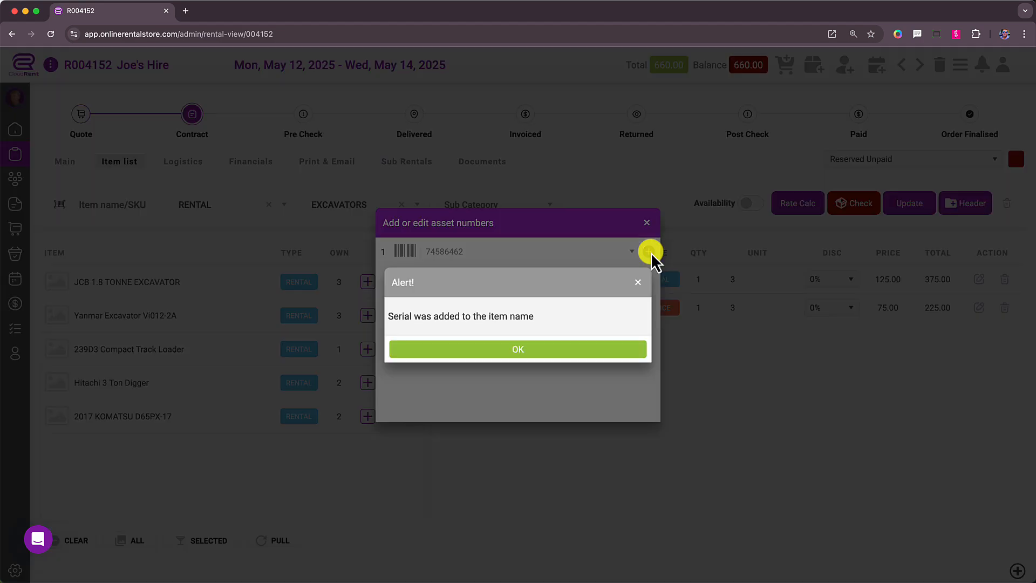
{"action": "left_click", "coordinate": [553, 356]}
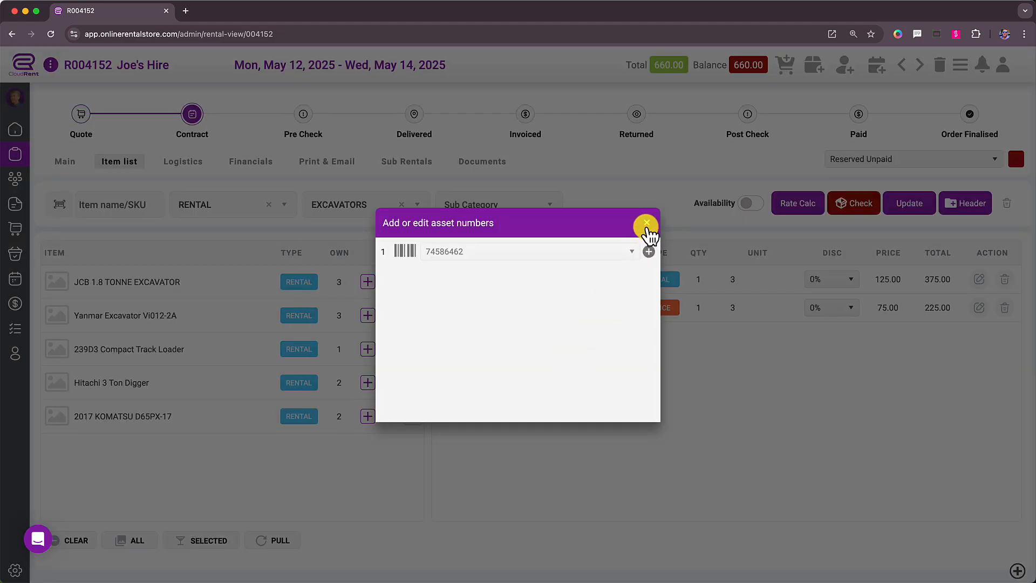
{"action": "left_click", "coordinate": [647, 225]}
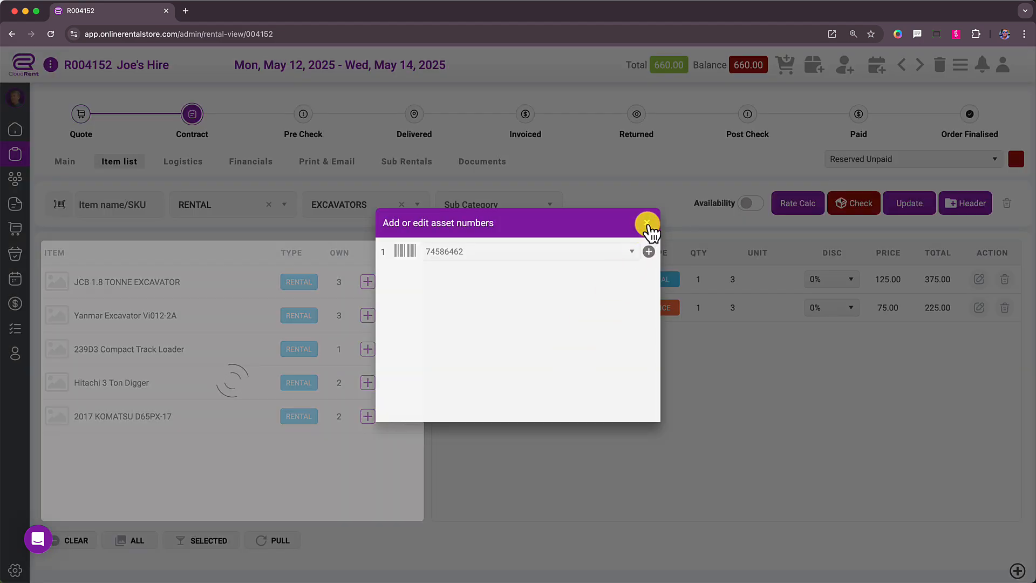
{"action": "left_click", "coordinate": [647, 224]}
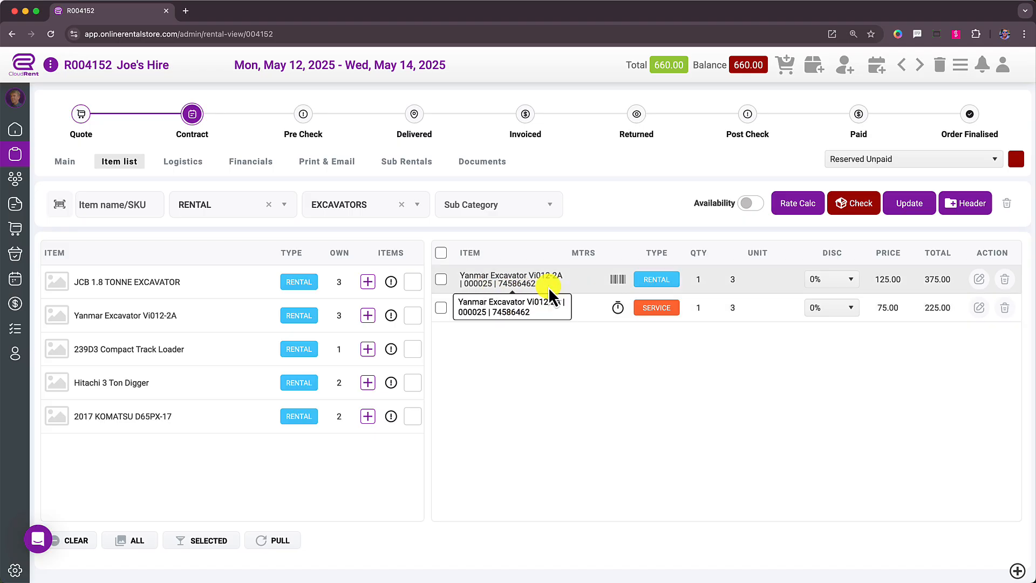
Set both the delivery and collection charges to 250 in the booking's totals
{"action": "left_click", "coordinate": [1018, 571]}
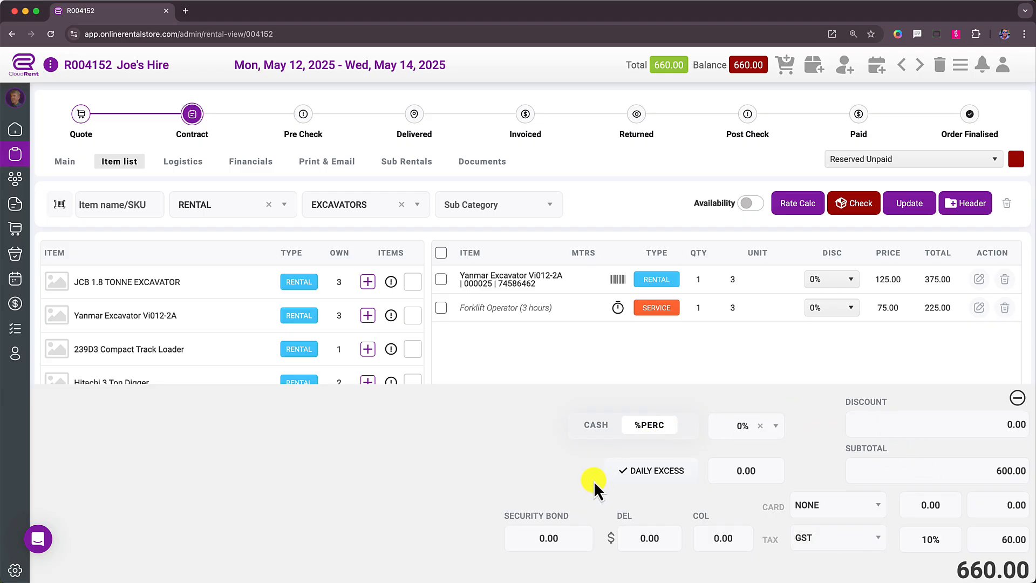
{"action": "left_click", "coordinate": [621, 537]}
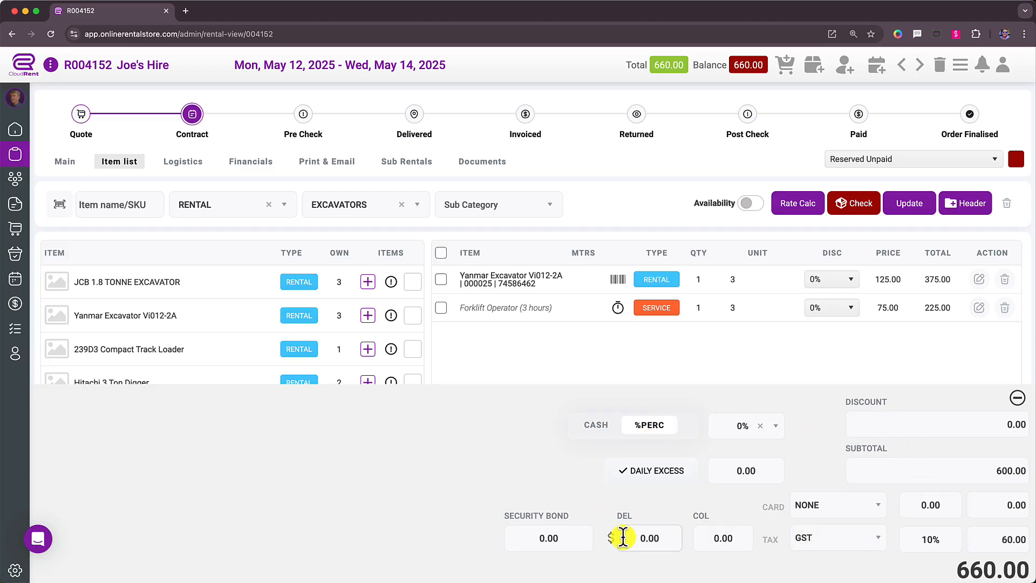
{"action": "type", "text": "250"}
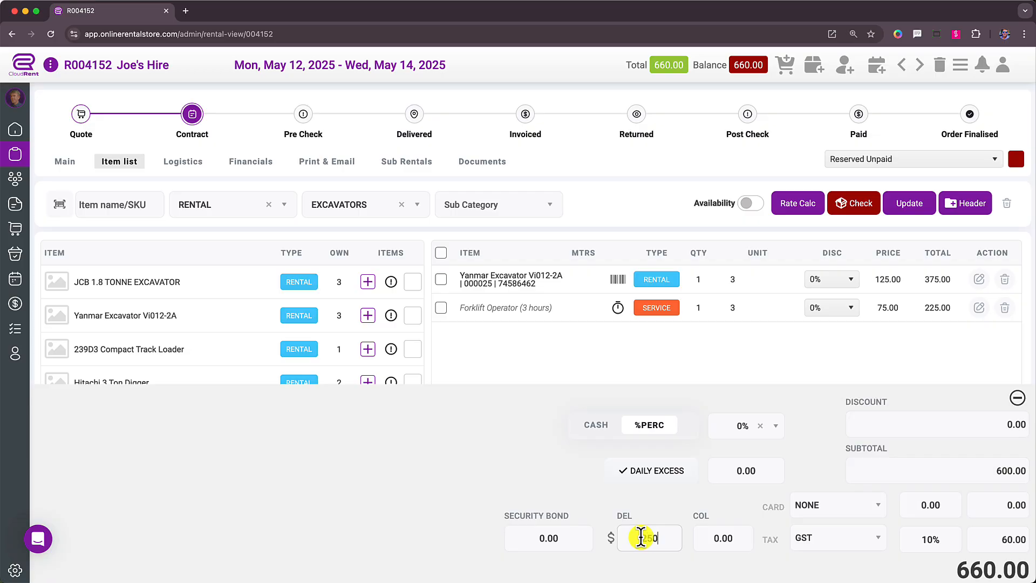
{"action": "left_click", "coordinate": [724, 537]}
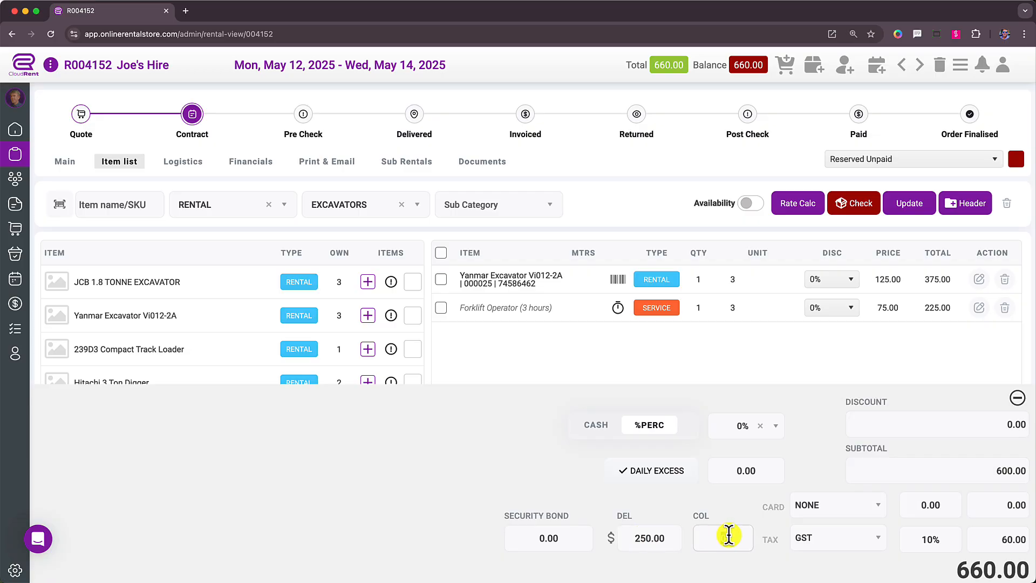
{"action": "type", "text": "250"}
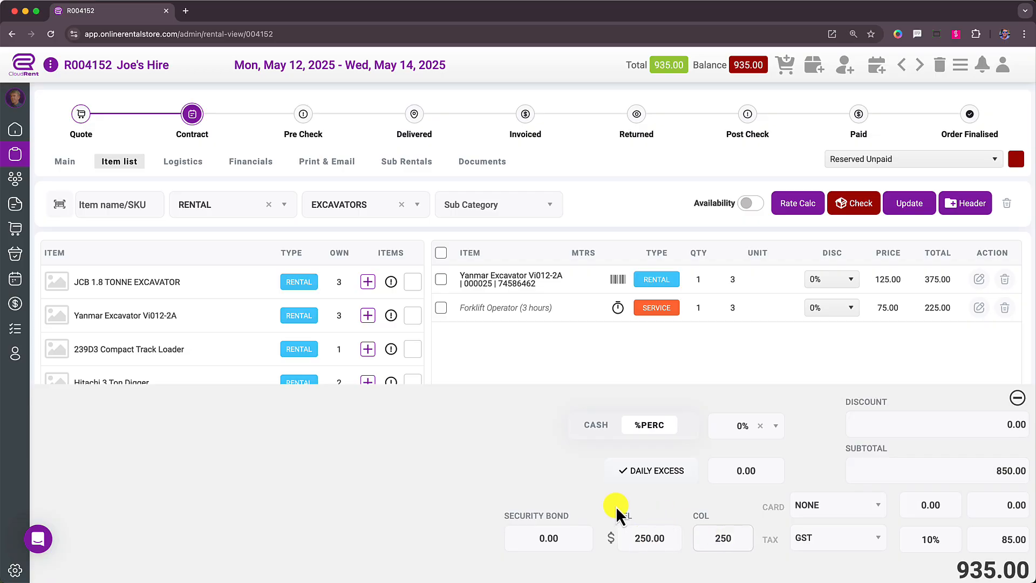
{"action": "left_click", "coordinate": [545, 477]}
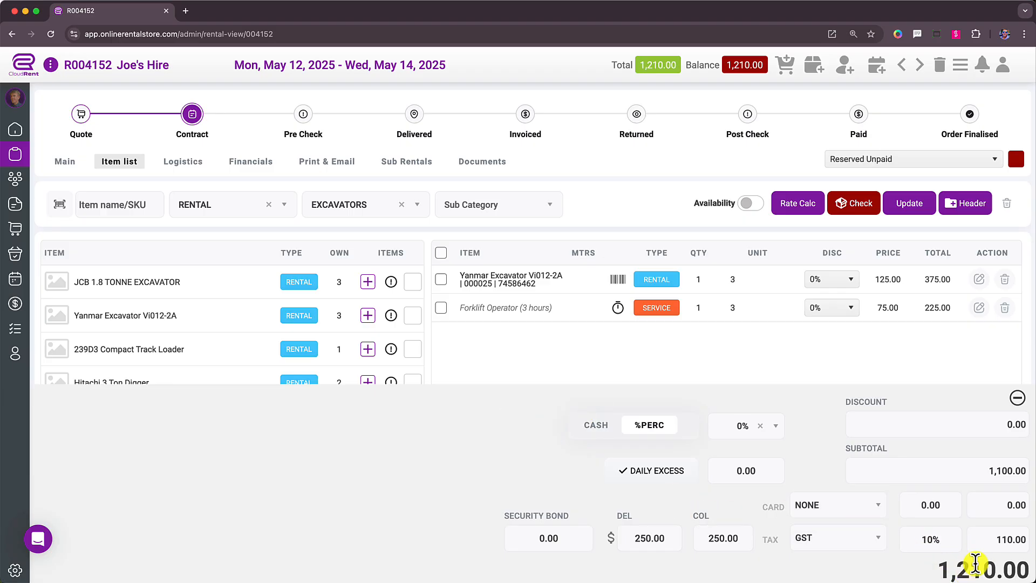
{"action": "left_click", "coordinate": [1018, 399]}
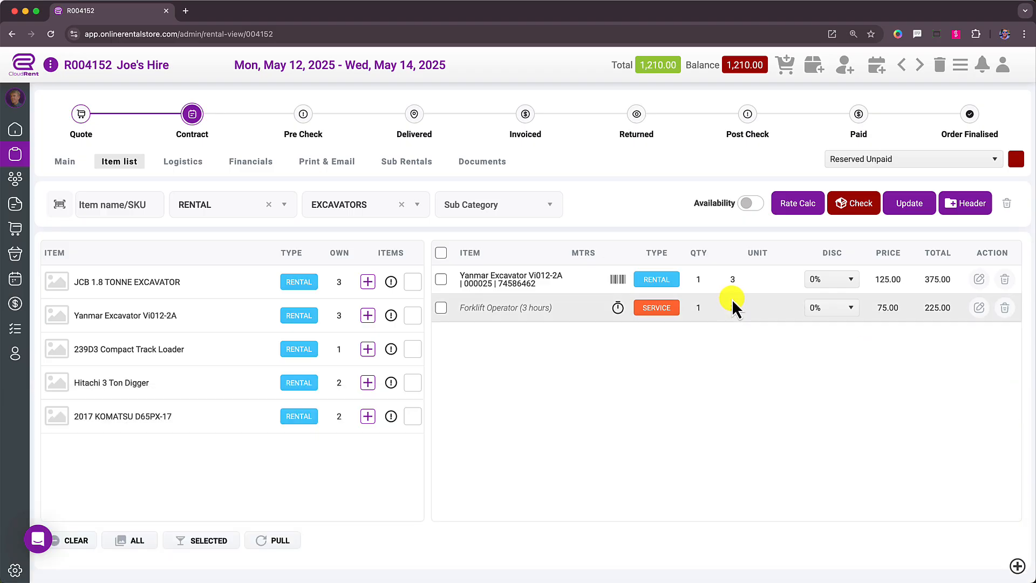
Open the contract's email draft and review the attached contract PDF through its terms and conditions, then close both without sending
{"action": "left_click", "coordinate": [318, 168]}
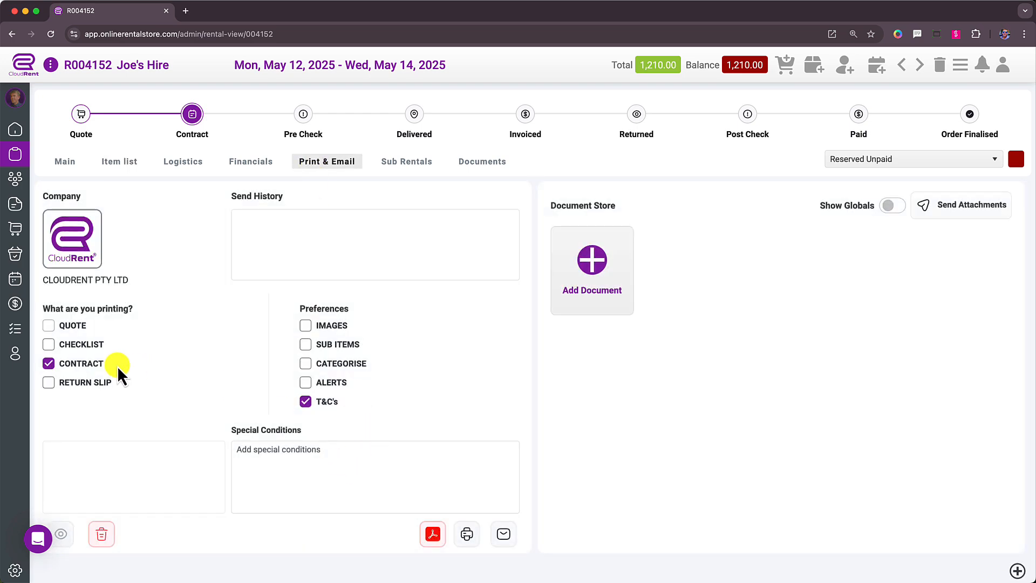
{"action": "left_click", "coordinate": [504, 535]}
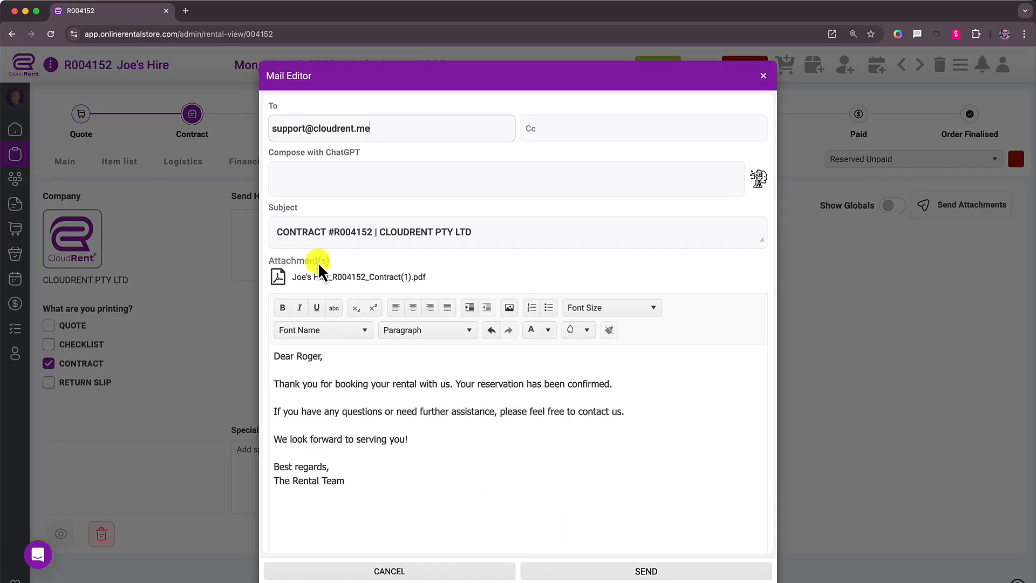
{"action": "left_click", "coordinate": [346, 278]}
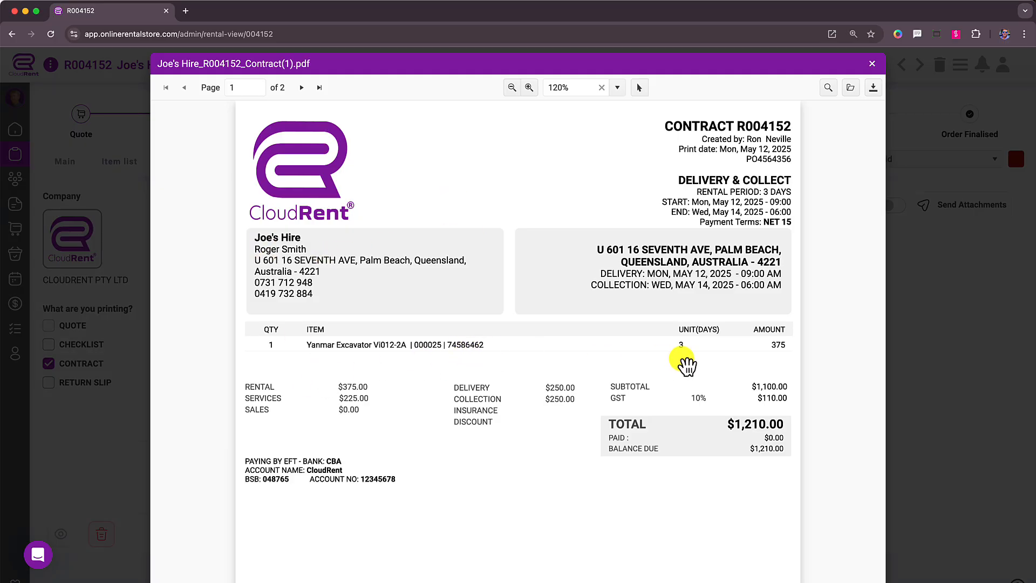
{"action": "scroll", "coordinate": [621, 394], "scroll_direction": "down", "scroll_amount": 4}
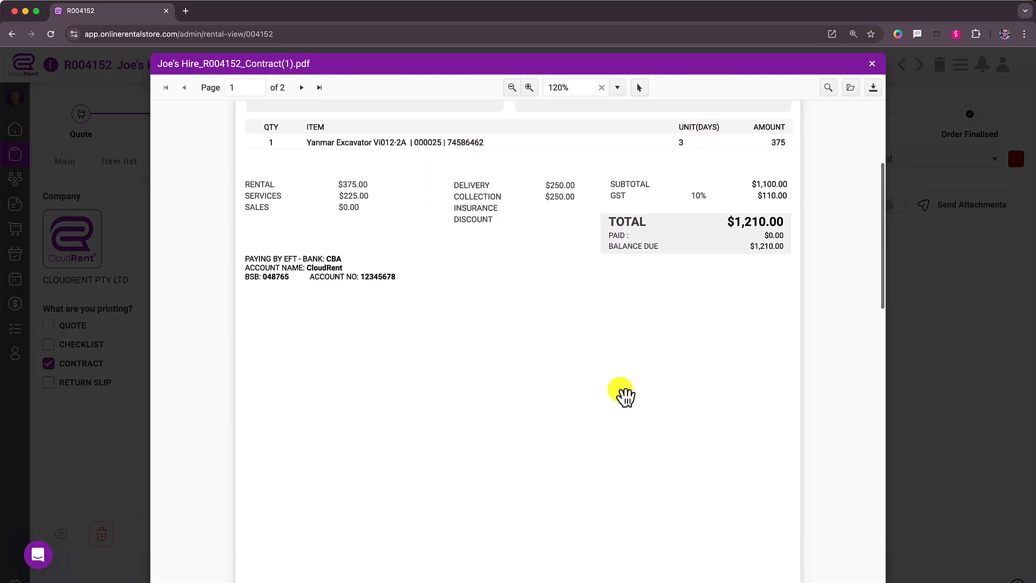
{"action": "scroll", "coordinate": [623, 394], "scroll_direction": "down", "scroll_amount": 10}
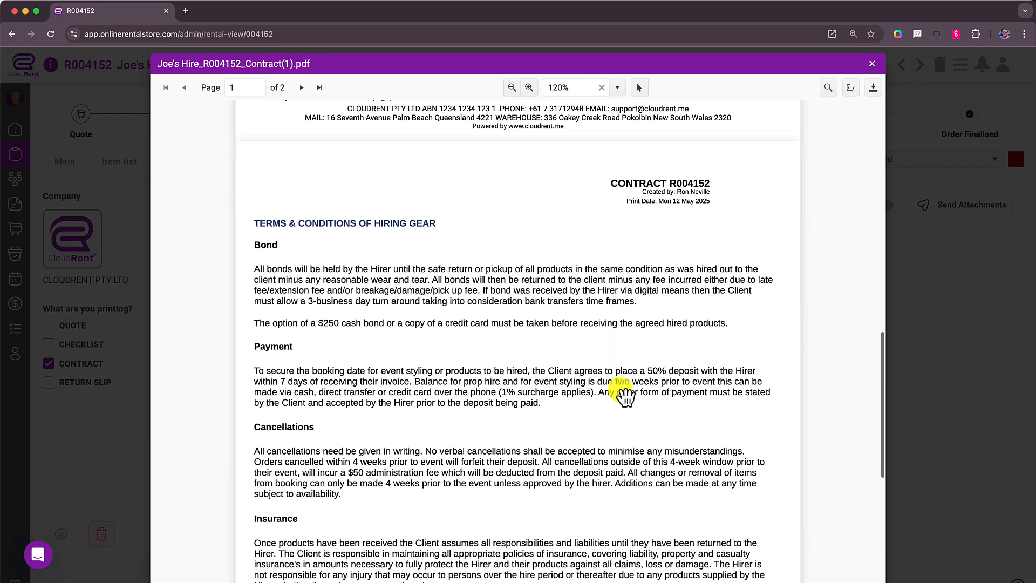
{"action": "scroll", "coordinate": [624, 392], "scroll_direction": "down", "scroll_amount": 6}
{"action": "scroll", "coordinate": [620, 392], "scroll_direction": "up", "scroll_amount": 15}
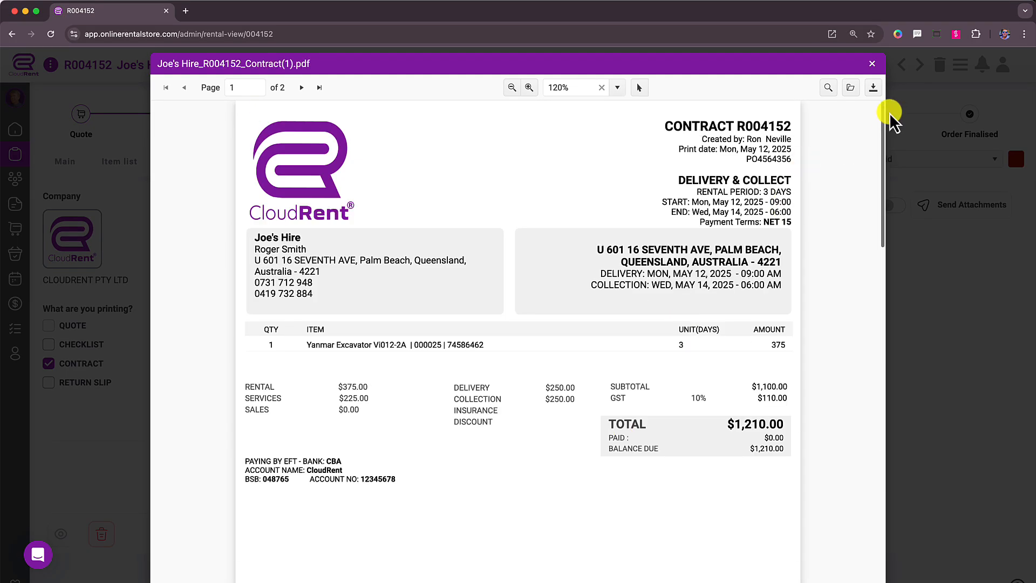
{"action": "left_click", "coordinate": [872, 63]}
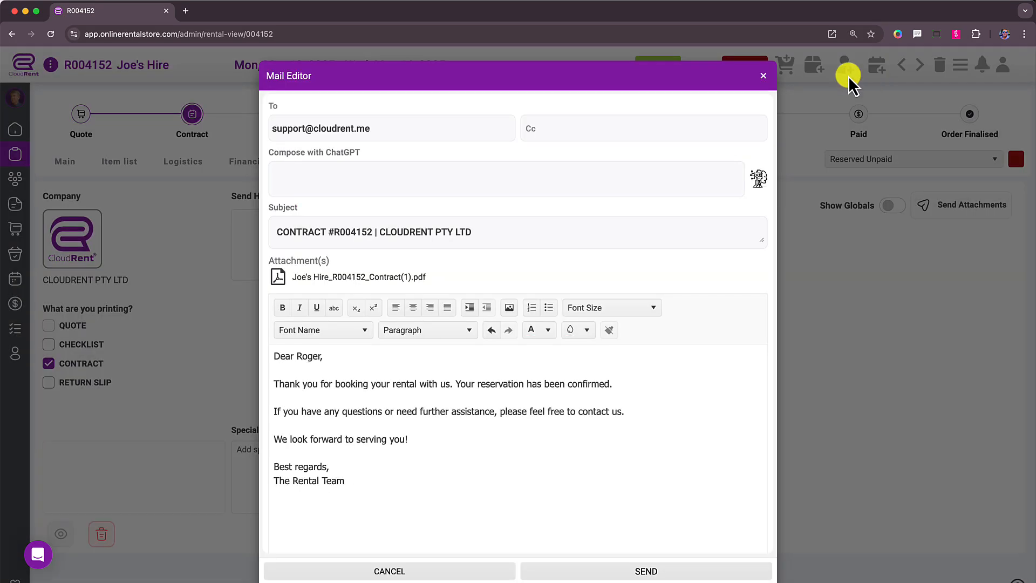
{"action": "left_click", "coordinate": [766, 77]}
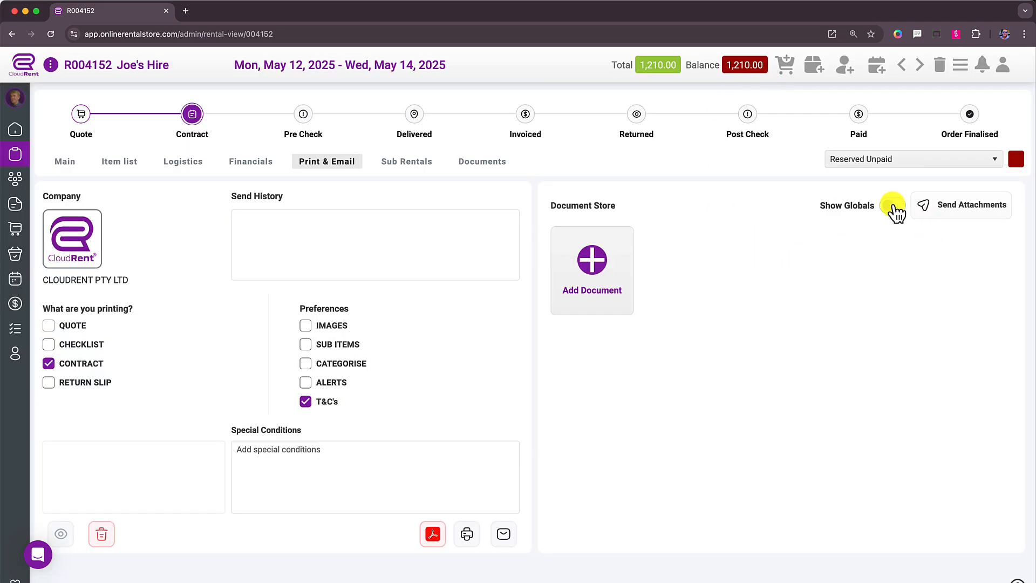
Show the global documents in the booking's document store and check the booking's document upload areas
{"action": "left_click", "coordinate": [892, 206]}
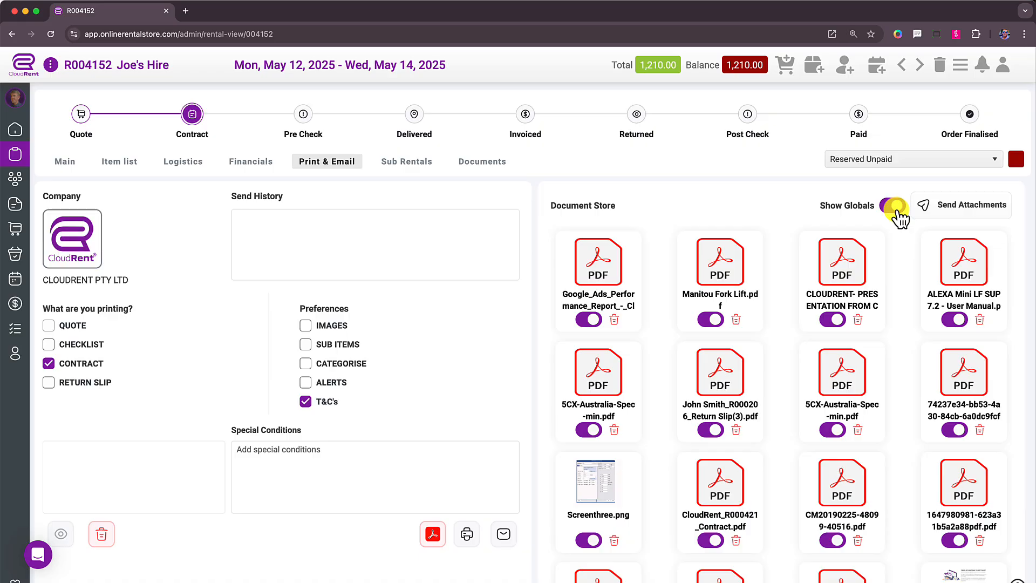
{"action": "left_click", "coordinate": [499, 164]}
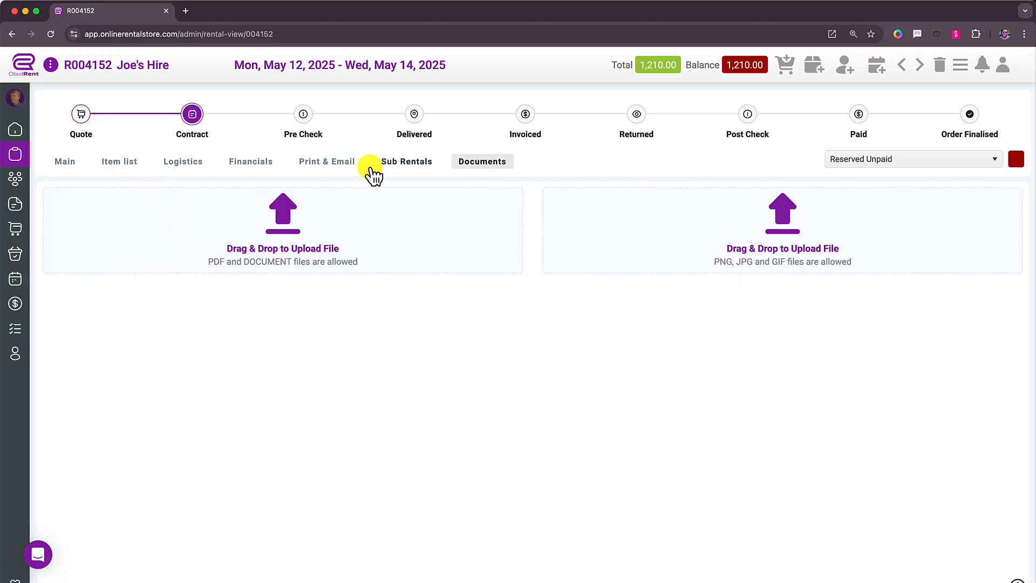
{"action": "left_click", "coordinate": [331, 165]}
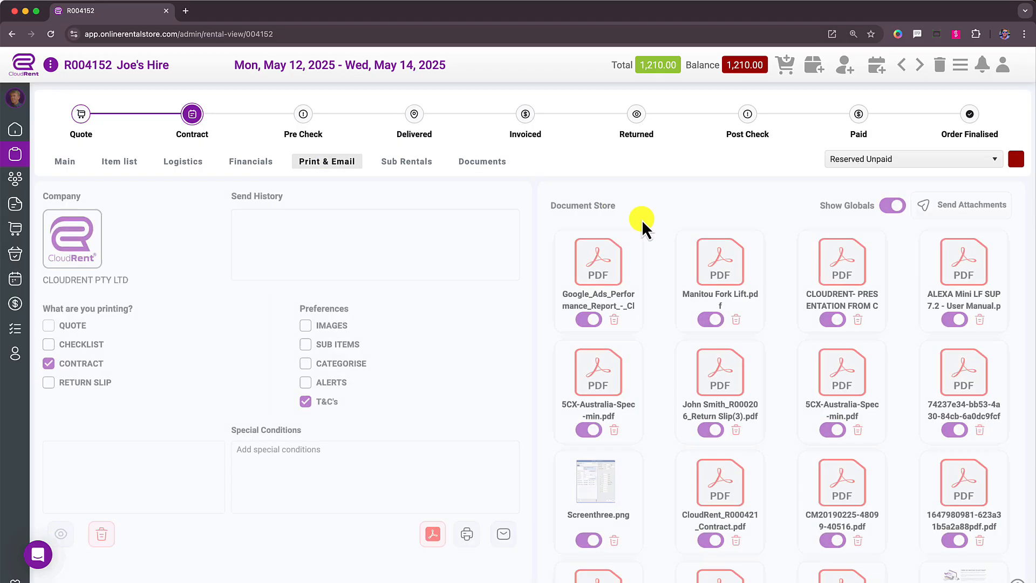
Draft a contract email attaching the Google Ads performance report, ALEXA Mini user manual and return slip PDFs, then discard it
{"action": "left_click", "coordinate": [969, 208]}
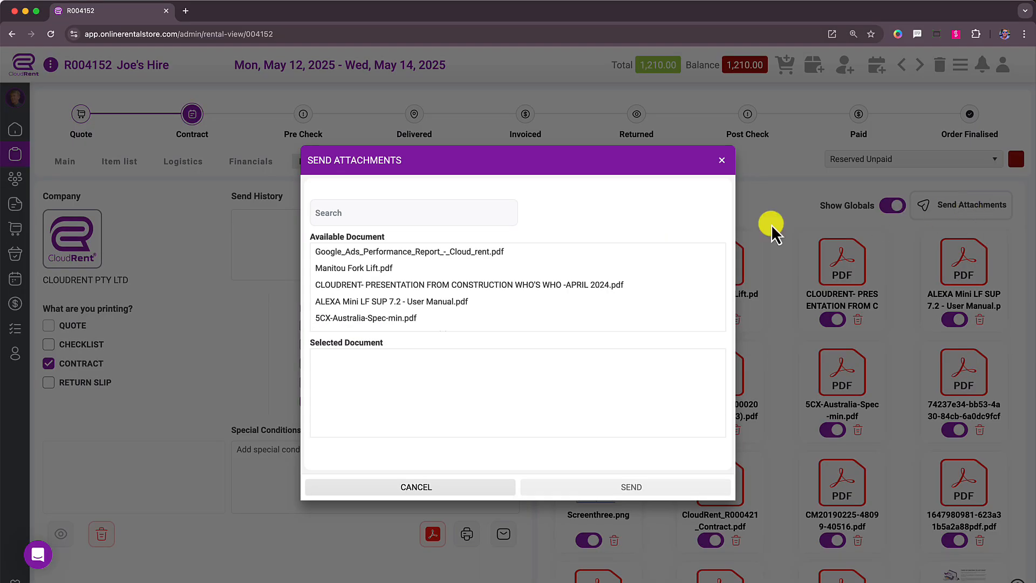
{"action": "left_click", "coordinate": [463, 252]}
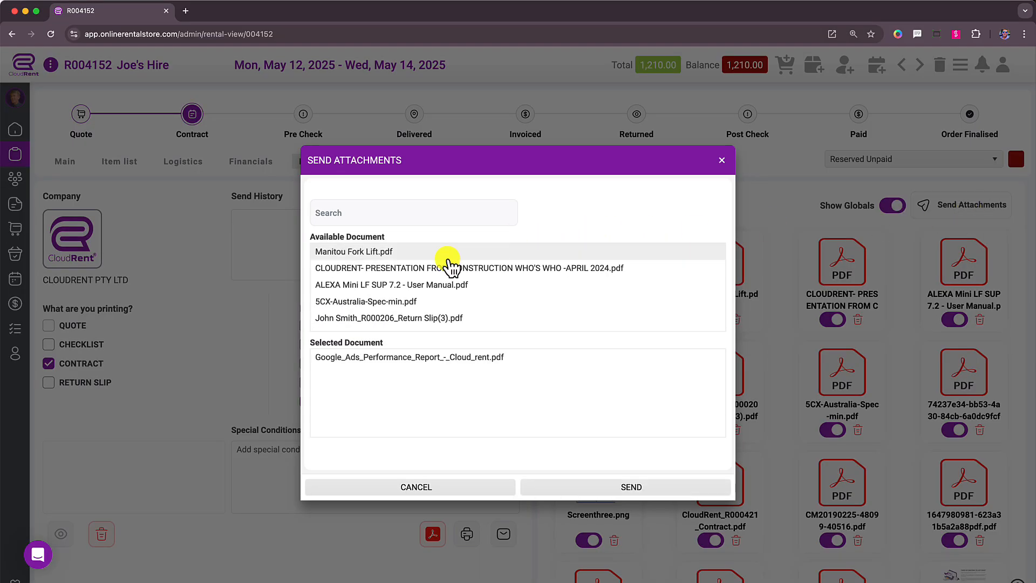
{"action": "left_click", "coordinate": [436, 286]}
{"action": "left_click", "coordinate": [407, 302]}
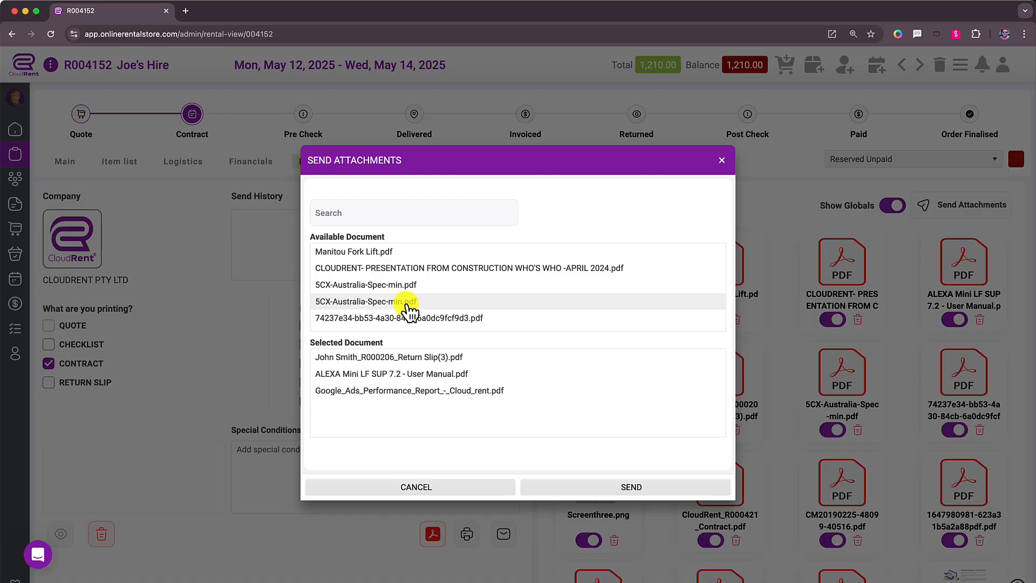
{"action": "left_click", "coordinate": [574, 488]}
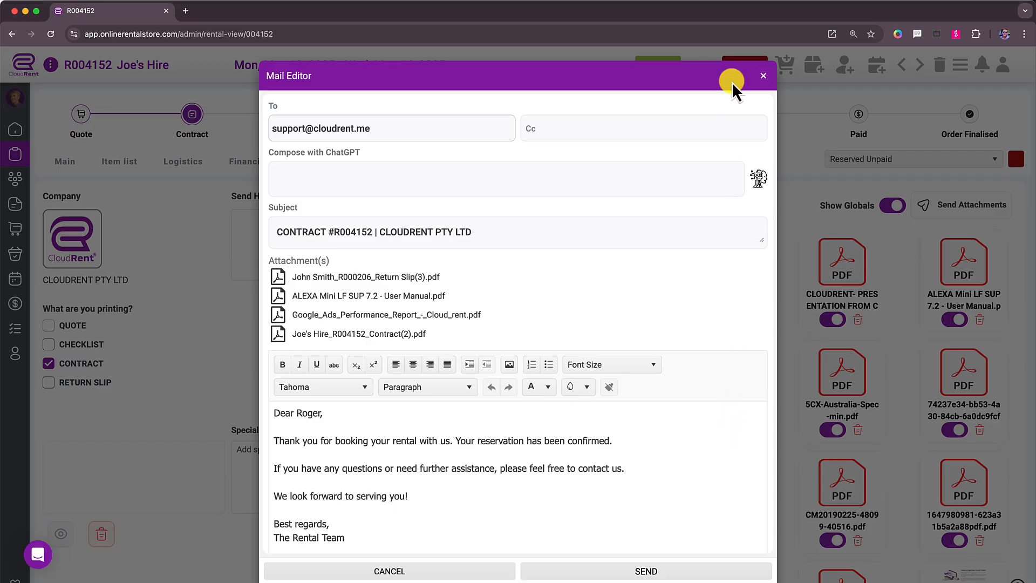
{"action": "left_click", "coordinate": [763, 78]}
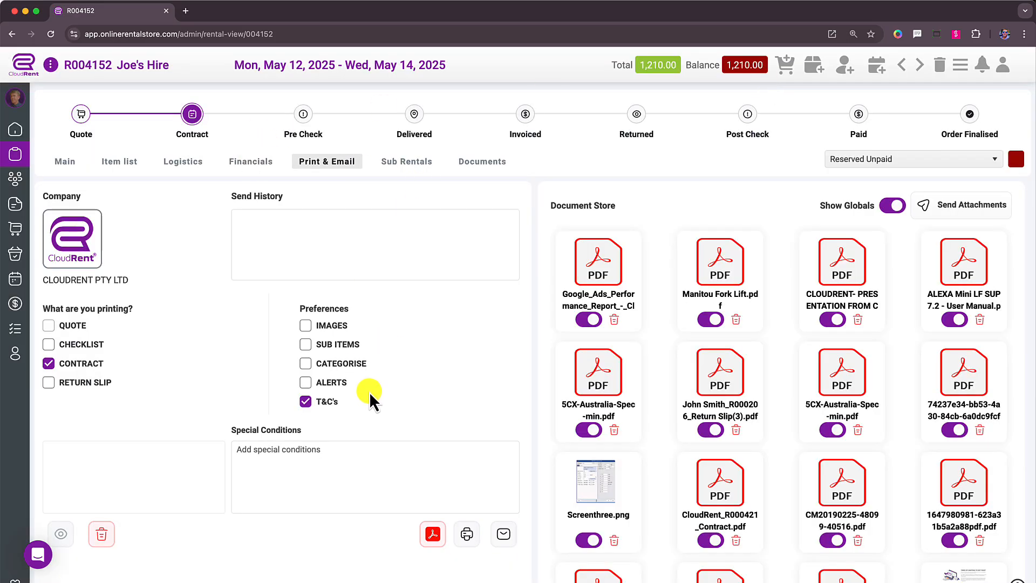
Create the booking invoice in the financials, check its reference and line items, and save it
{"action": "left_click", "coordinate": [254, 164]}
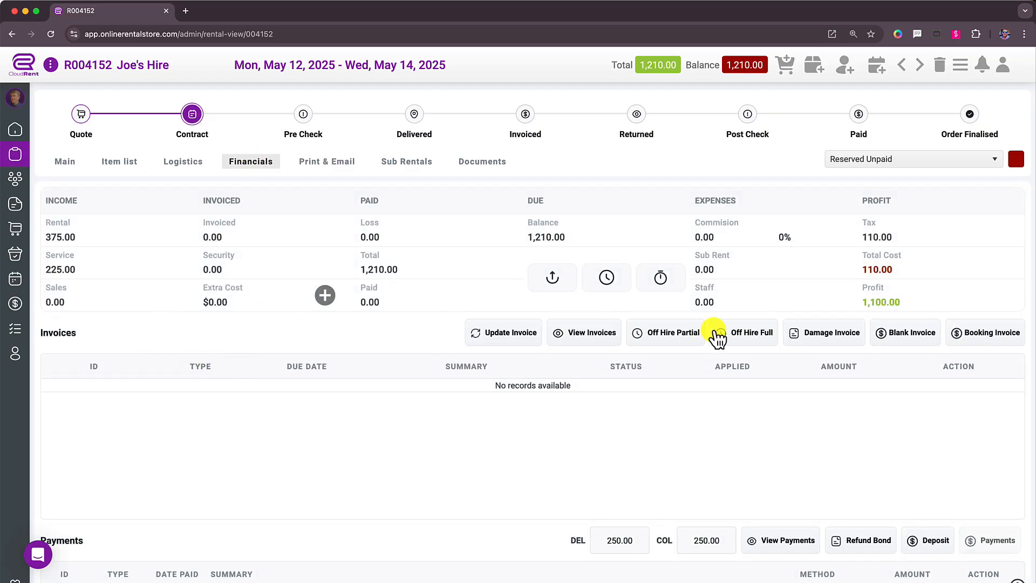
{"action": "left_click", "coordinate": [1008, 344]}
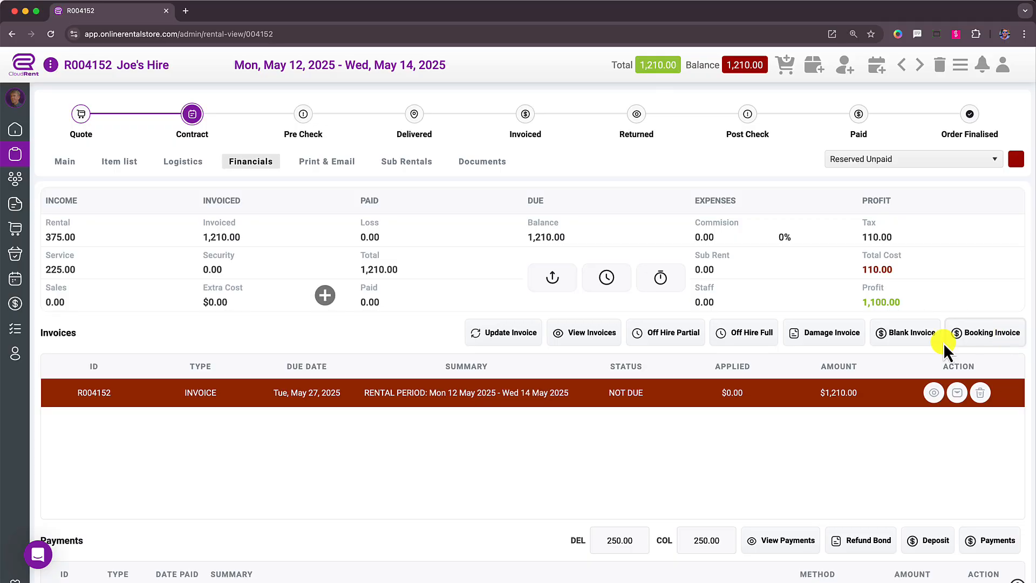
{"action": "left_click", "coordinate": [935, 392]}
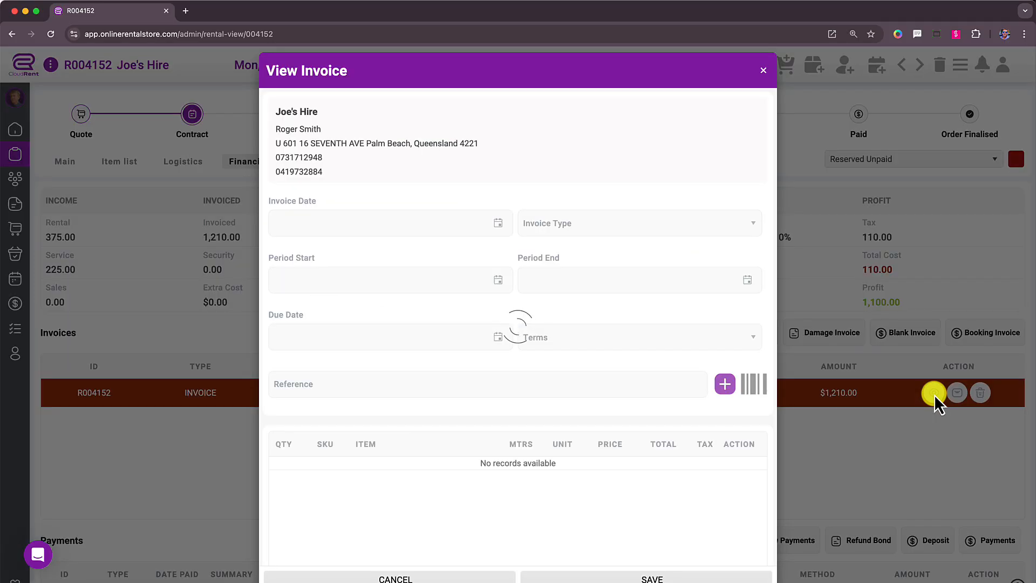
{"action": "left_click_drag", "start_coordinate": [337, 385], "coordinate": [271, 384]}
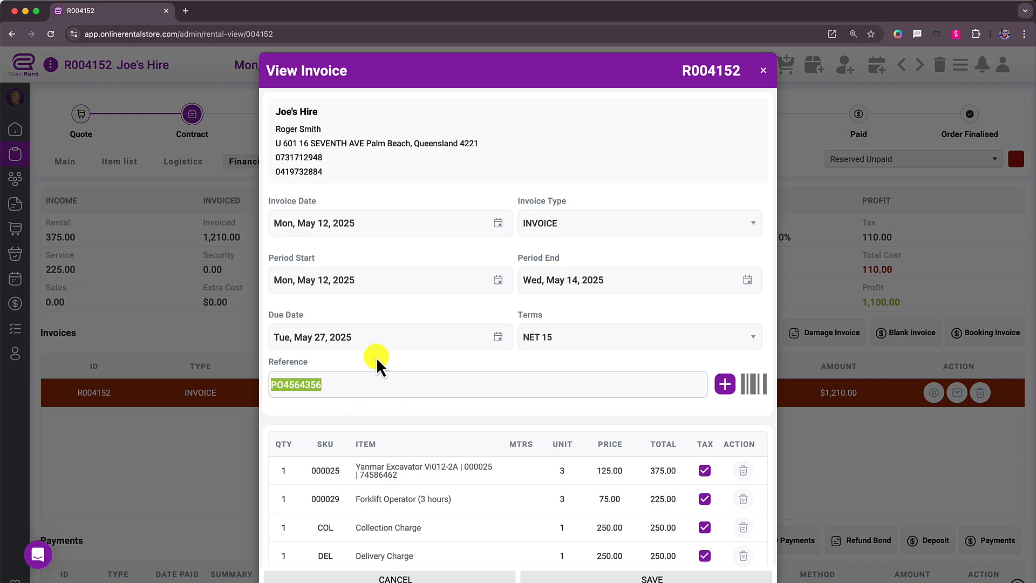
{"action": "scroll", "coordinate": [377, 364], "scroll_direction": "down", "scroll_amount": 3}
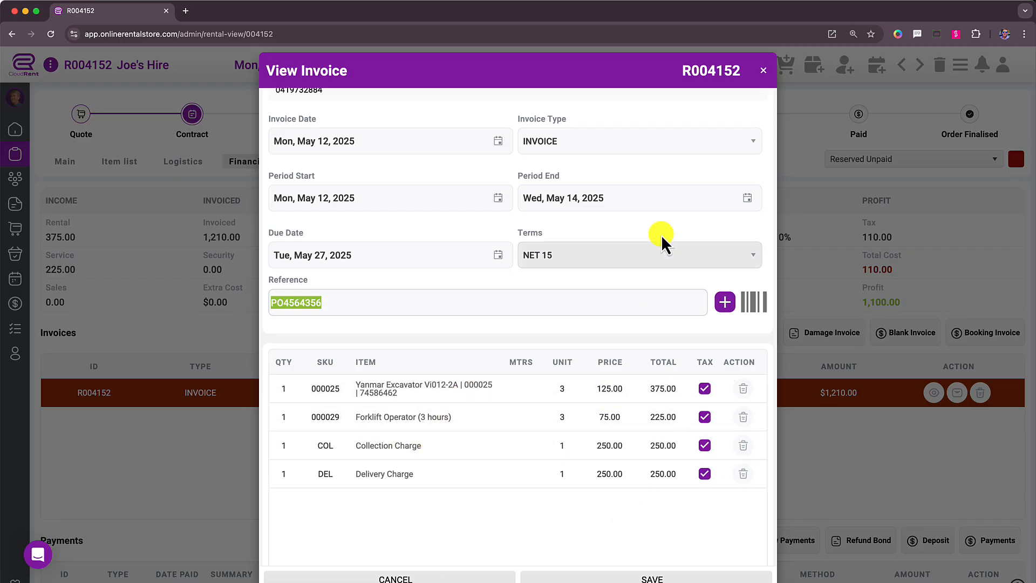
{"action": "left_click", "coordinate": [588, 578]}
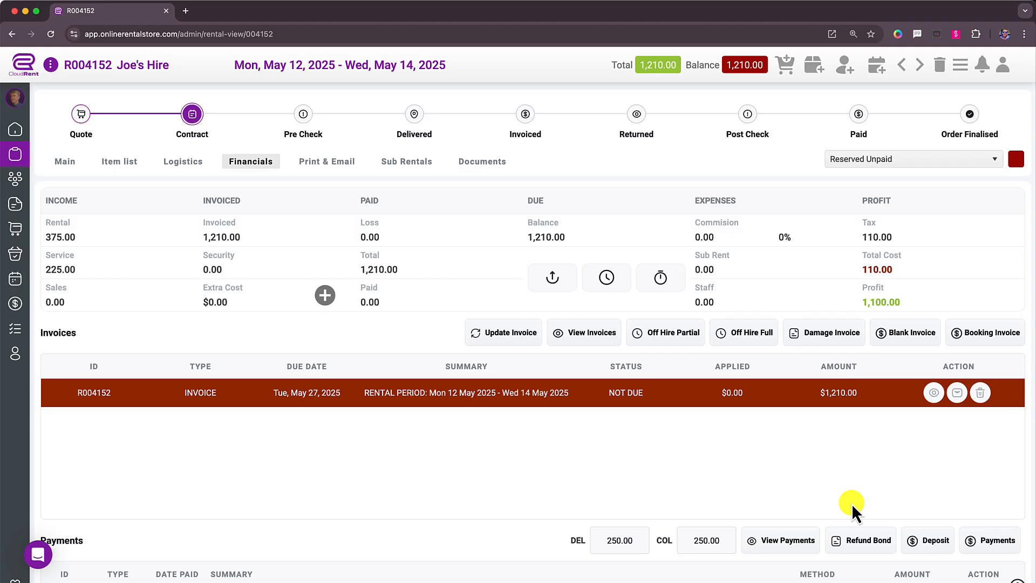
Open the booking invoice's email draft to review its message and attachment, then close it without sending
{"action": "left_click", "coordinate": [956, 394]}
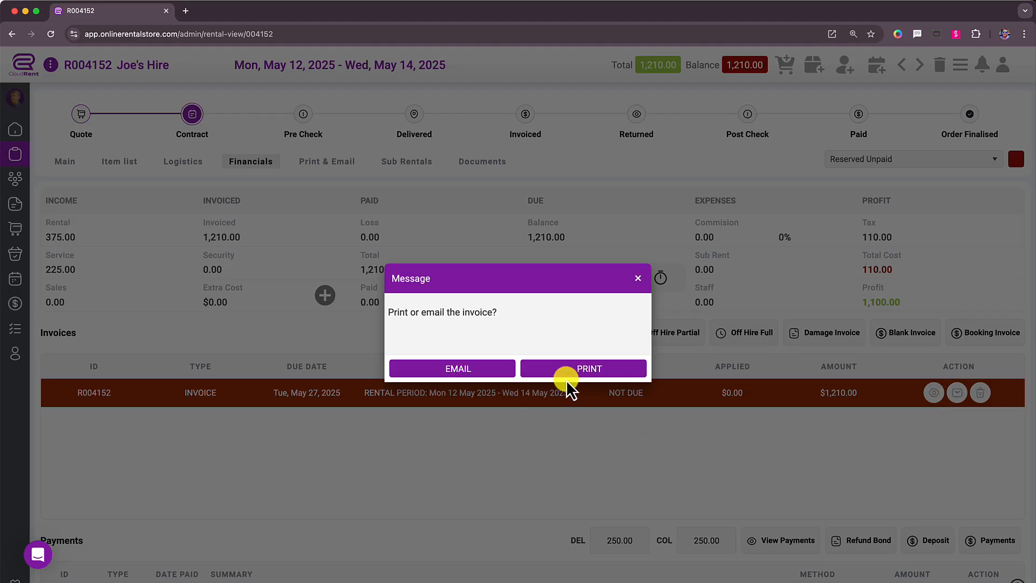
{"action": "left_click", "coordinate": [489, 369]}
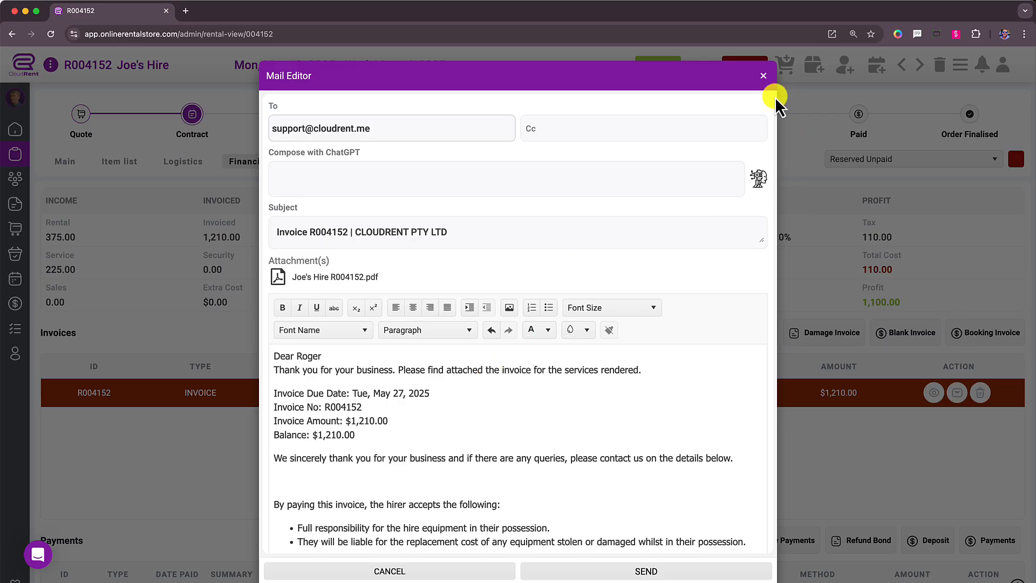
{"action": "left_click", "coordinate": [764, 76]}
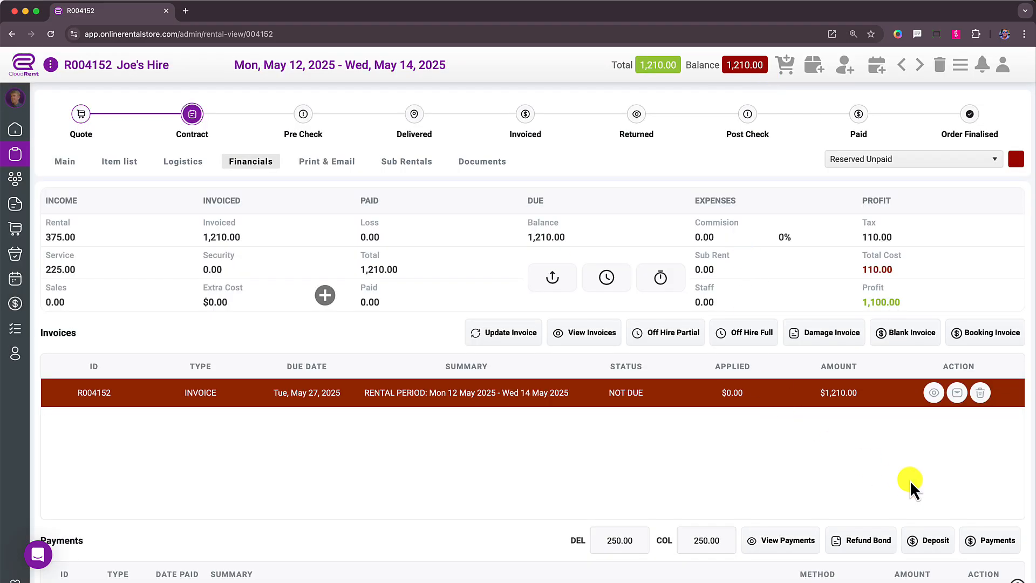
Pay the booking invoice's full $1210.00 by DIRECT DEPOSIT and set the rental status to ACTIVE JOB PAID
{"action": "left_click", "coordinate": [998, 541]}
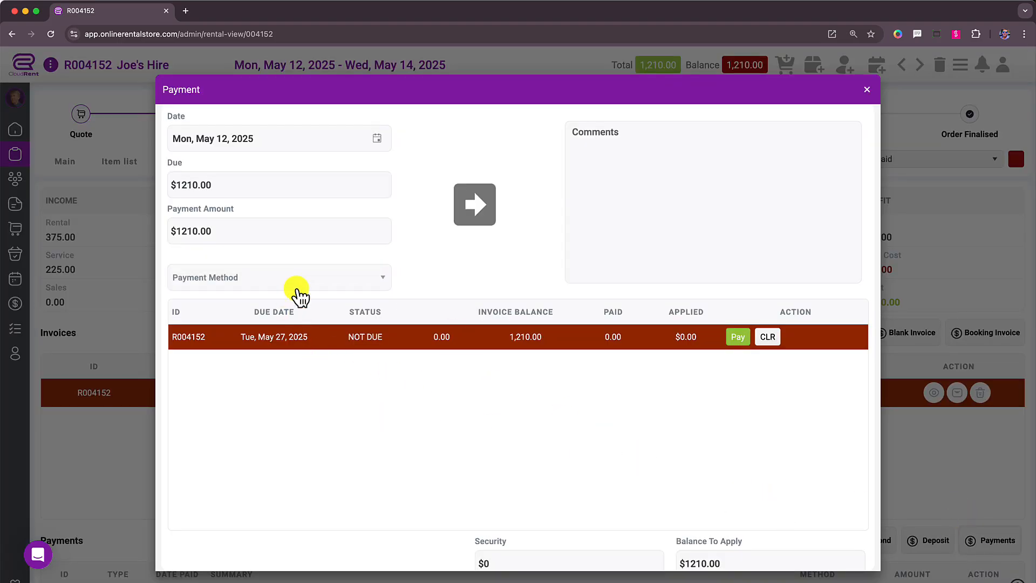
{"action": "left_click", "coordinate": [298, 288]}
{"action": "left_click", "coordinate": [207, 299]}
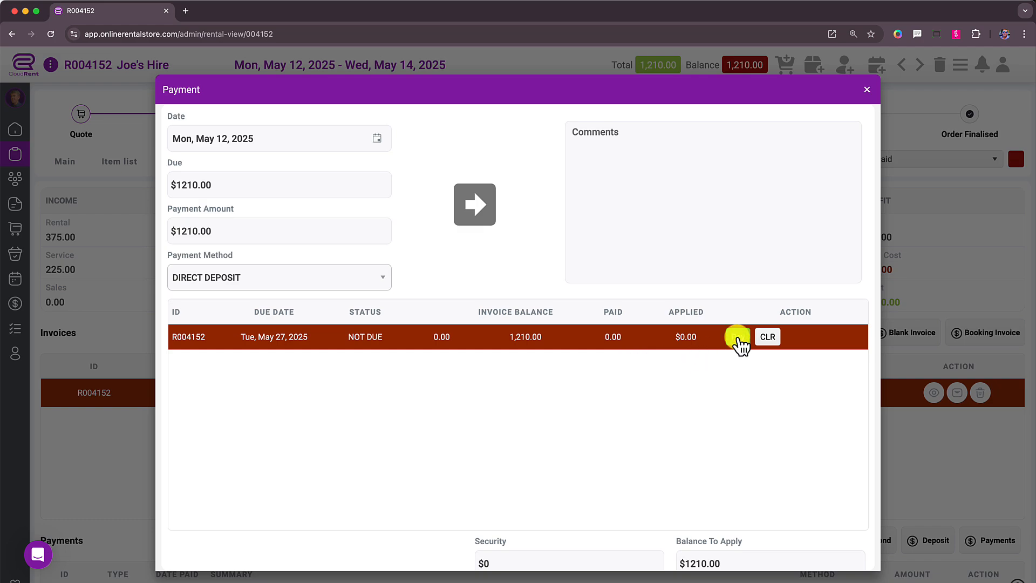
{"action": "left_click", "coordinate": [738, 338]}
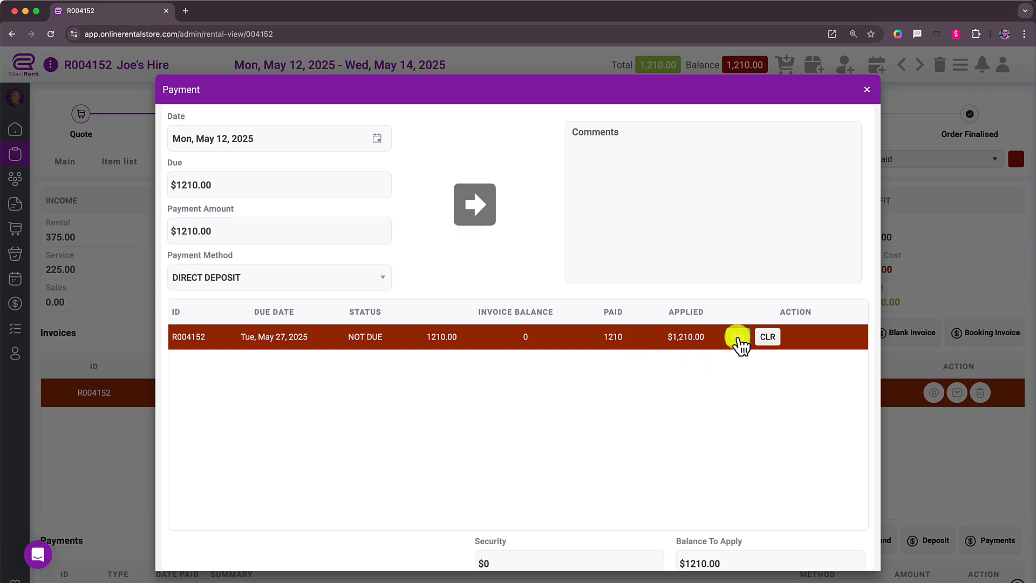
{"action": "left_click", "coordinate": [738, 338]}
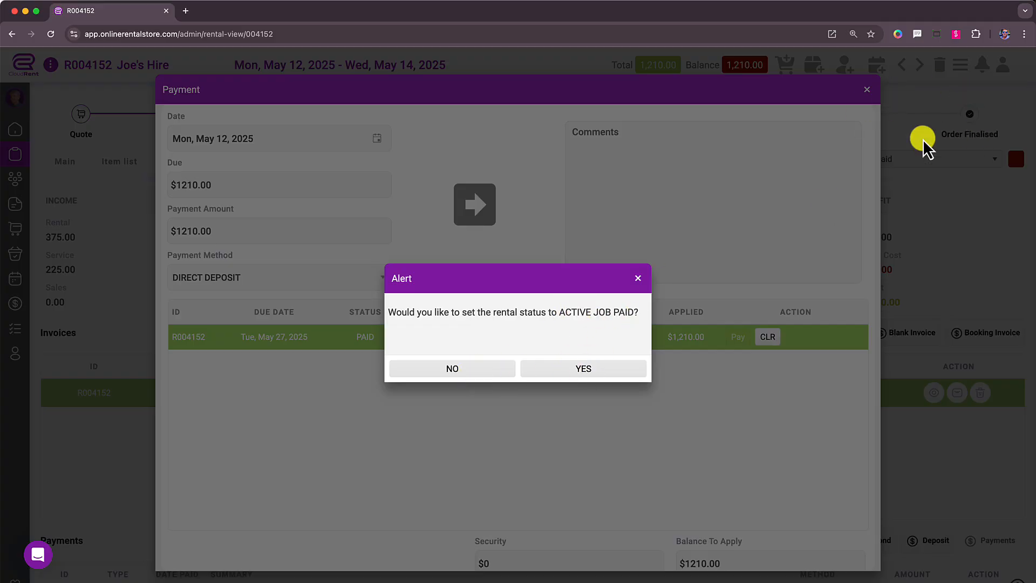
{"action": "left_click", "coordinate": [566, 373]}
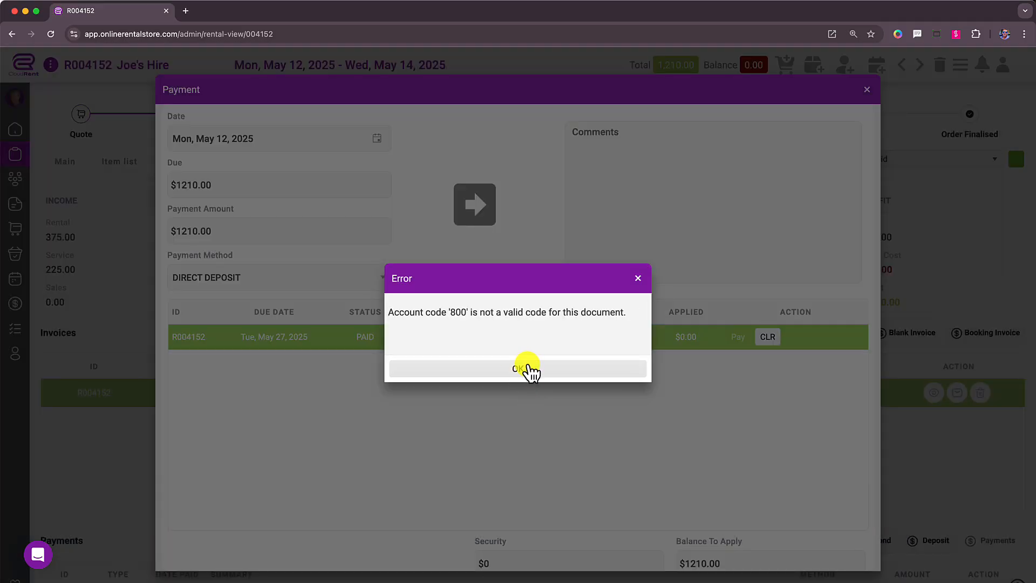
{"action": "left_click", "coordinate": [526, 369]}
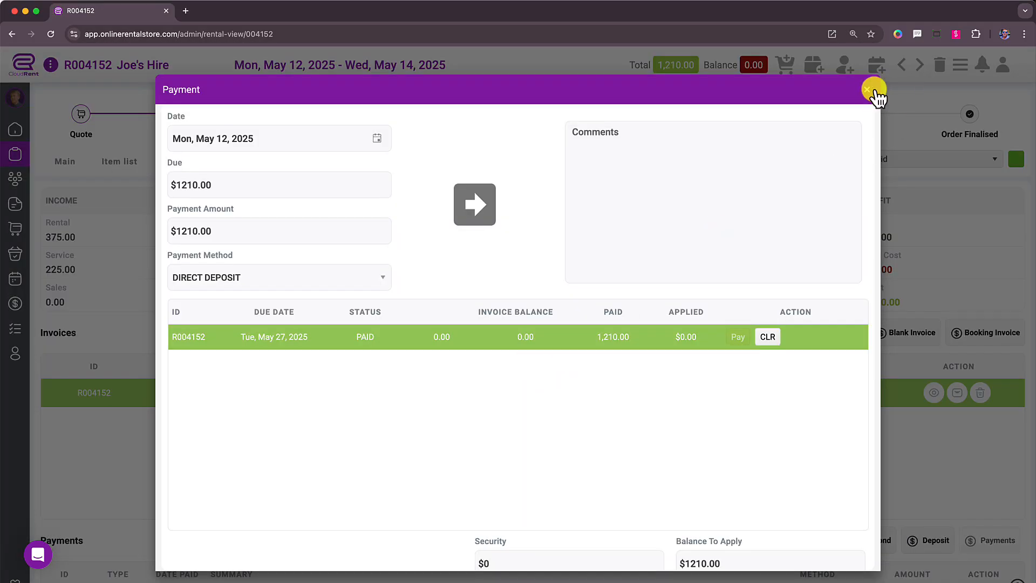
{"action": "left_click", "coordinate": [870, 89]}
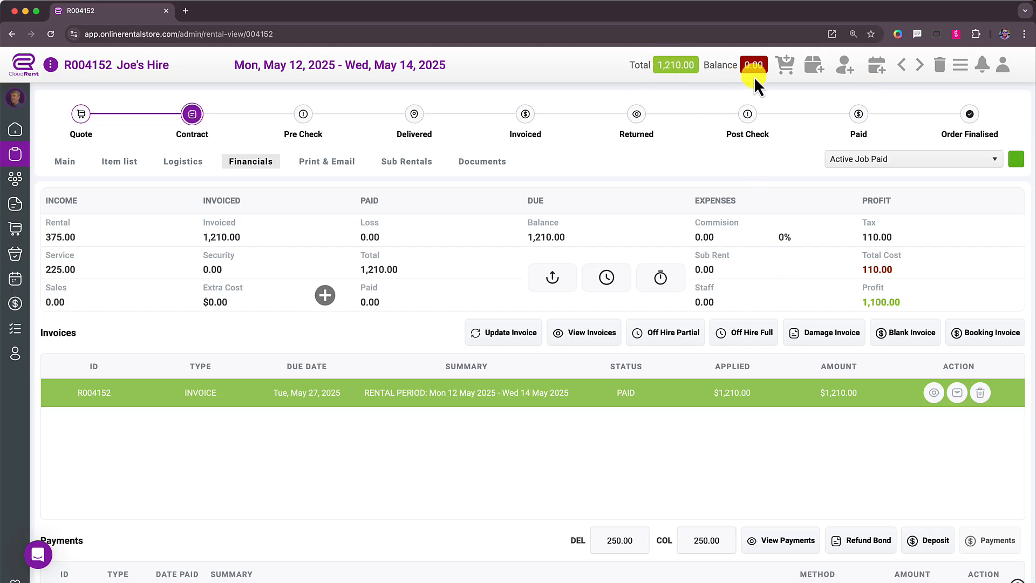
View the details of the recorded direct deposit payment and close them
{"action": "scroll", "coordinate": [730, 409], "scroll_direction": "down", "scroll_amount": 3}
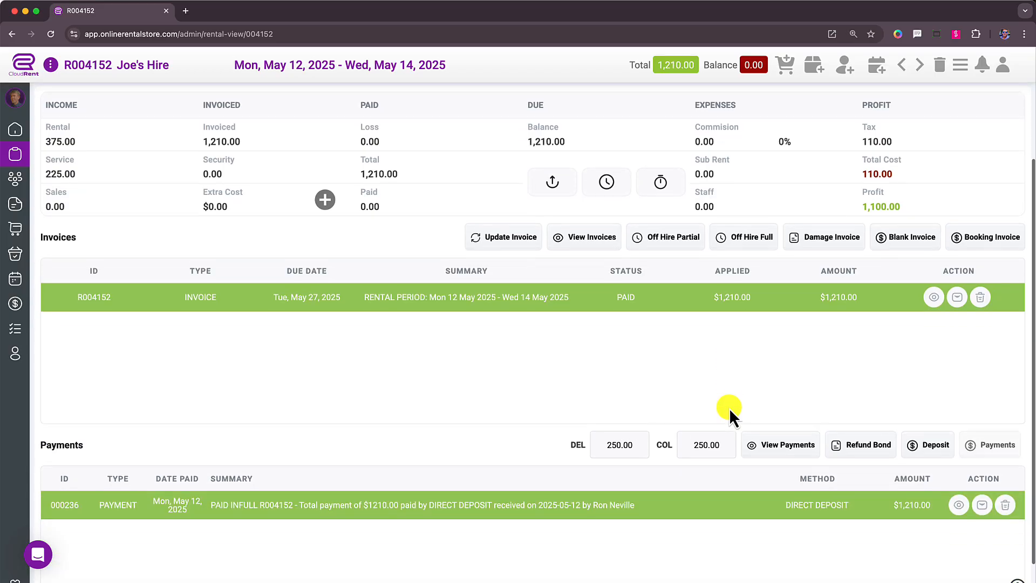
{"action": "left_click", "coordinate": [958, 463]}
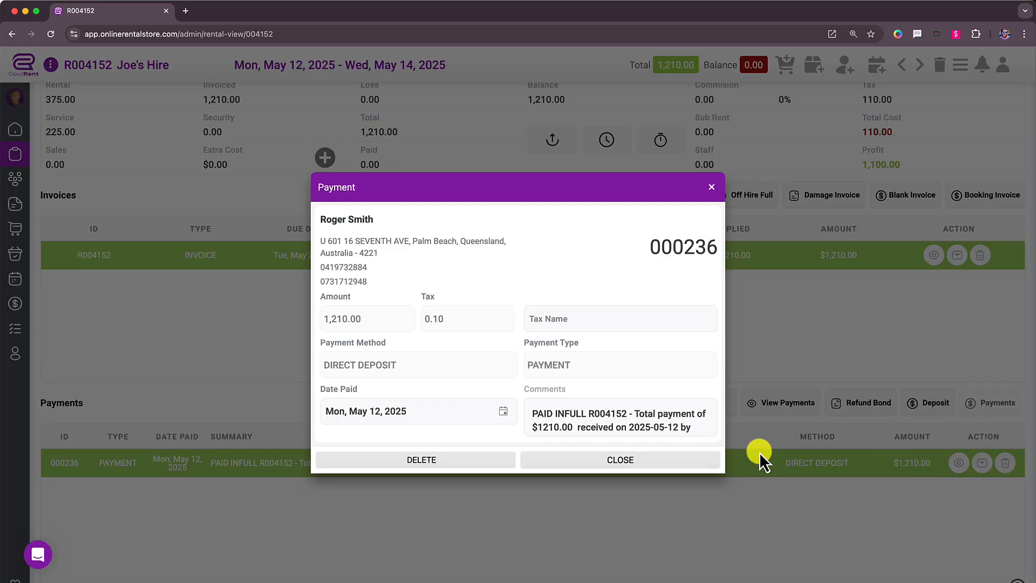
{"action": "left_click", "coordinate": [710, 188]}
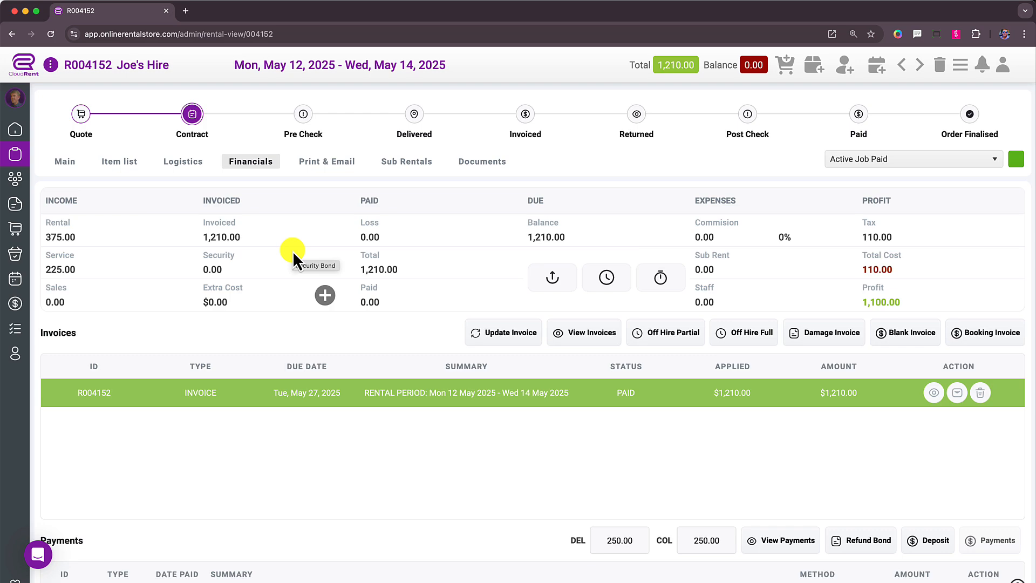